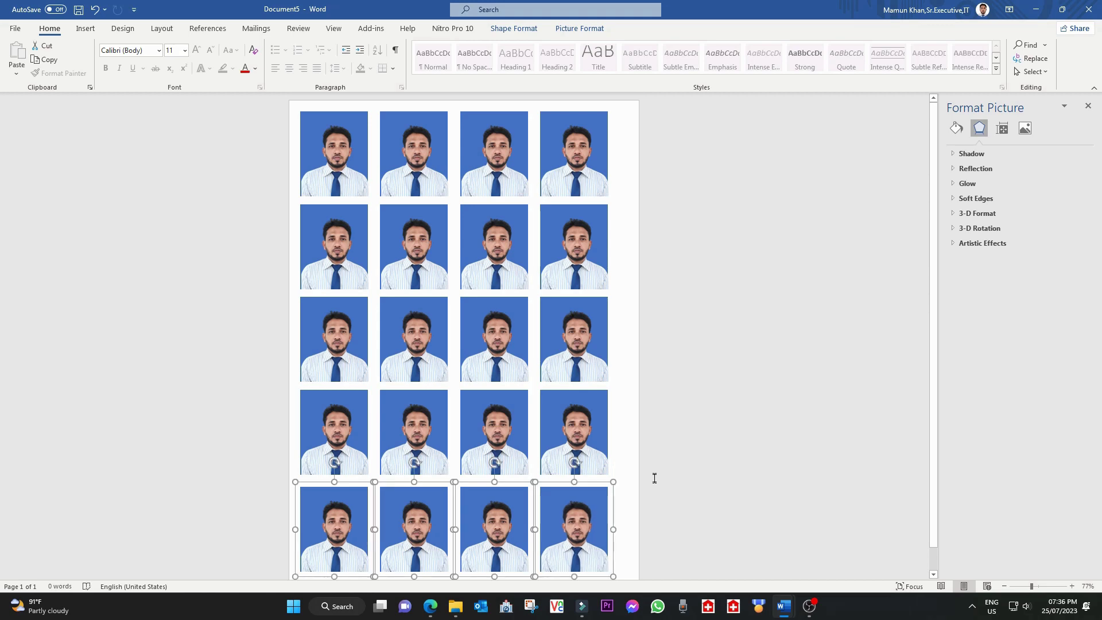
Step: Select all the passport photos on the page and shift the whole grid so it sits centred
key("ctrl+a")
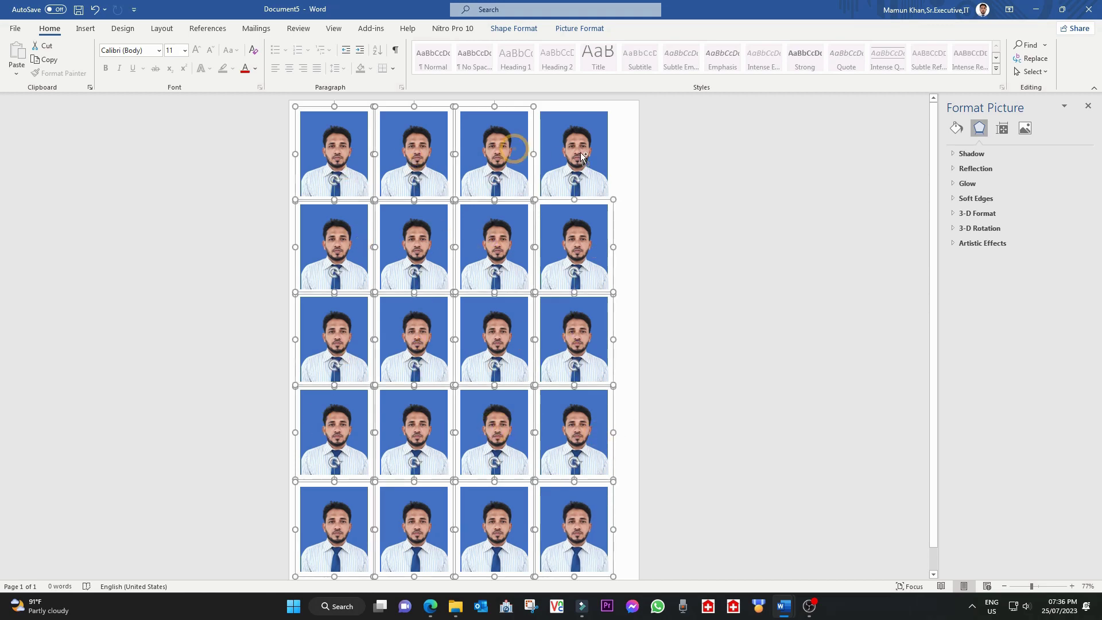
key("ctrl+z")
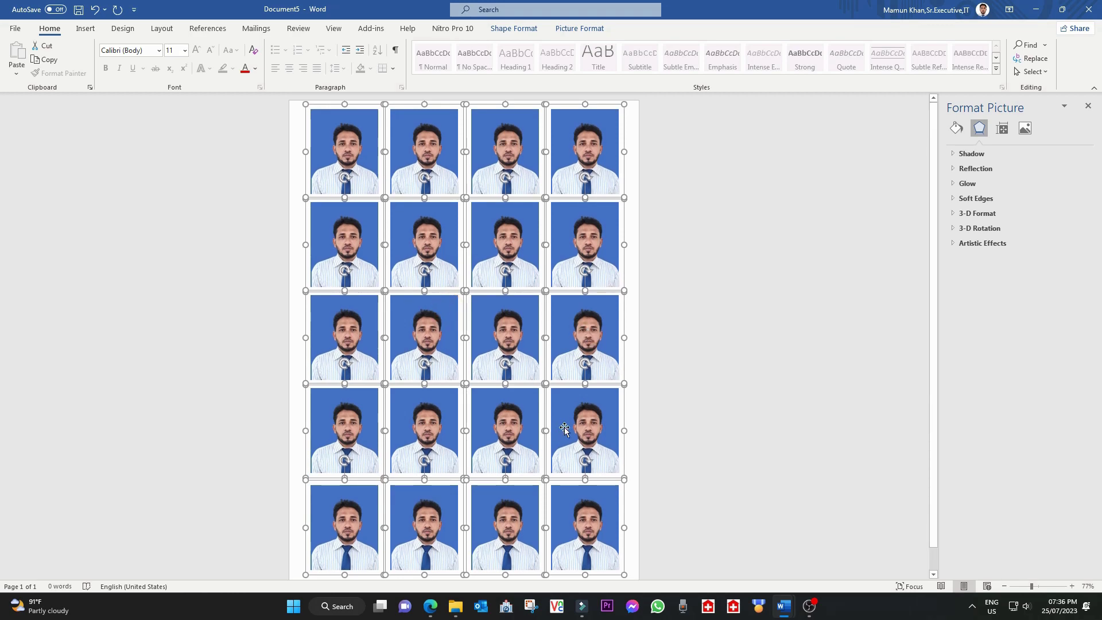
left_click(605, 323)
left_click(634, 258)
scroll(488, 364, "down", 2)
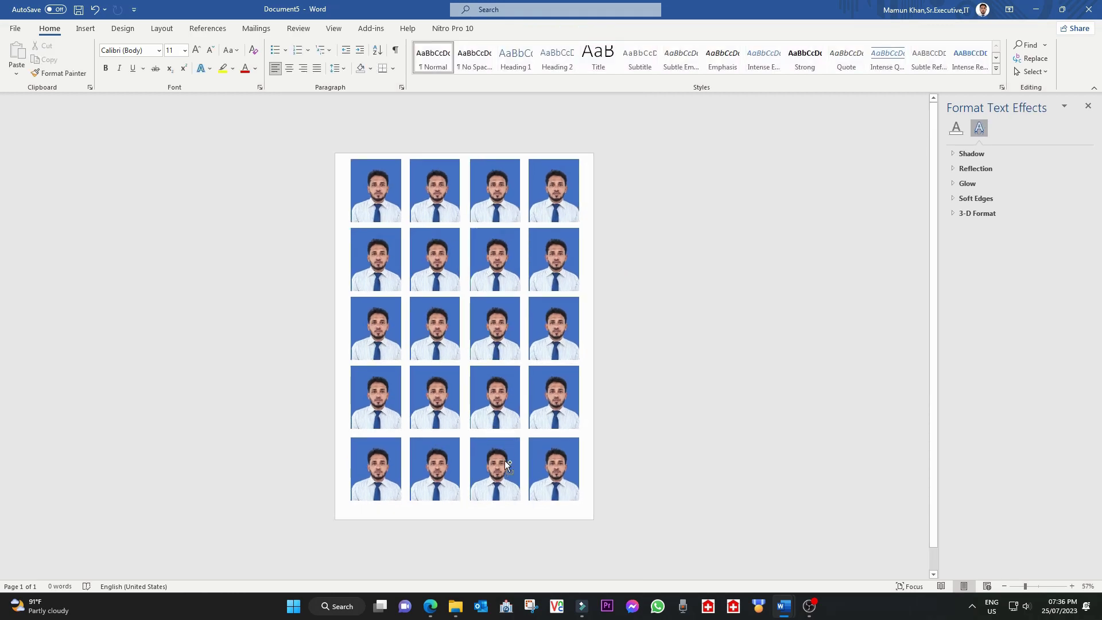
scroll(505, 461, "up", 8)
scroll(503, 374, "up", 1)
scroll(503, 374, "down", 8)
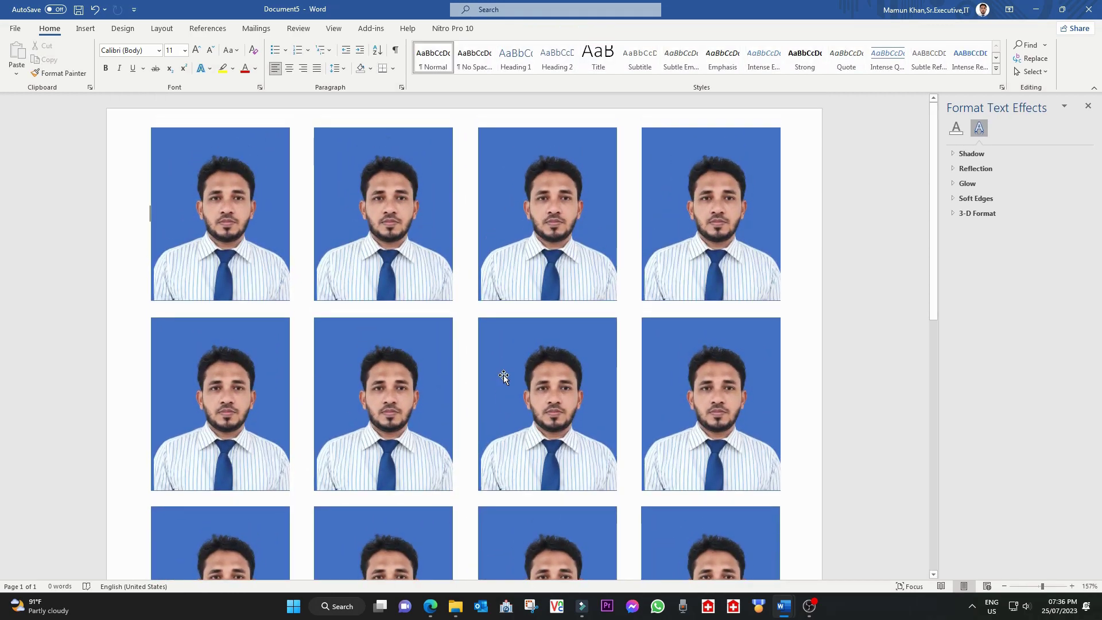
scroll(504, 374, "up", 8)
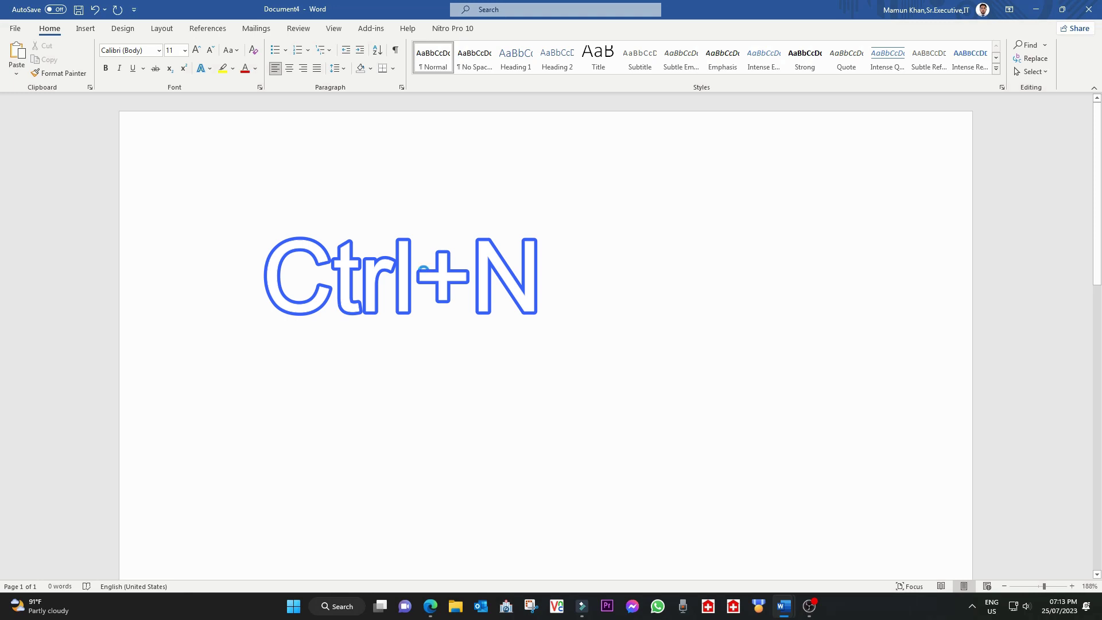
Step: Create a new blank document and set its page margins to Narrow
key("ctrl+n")
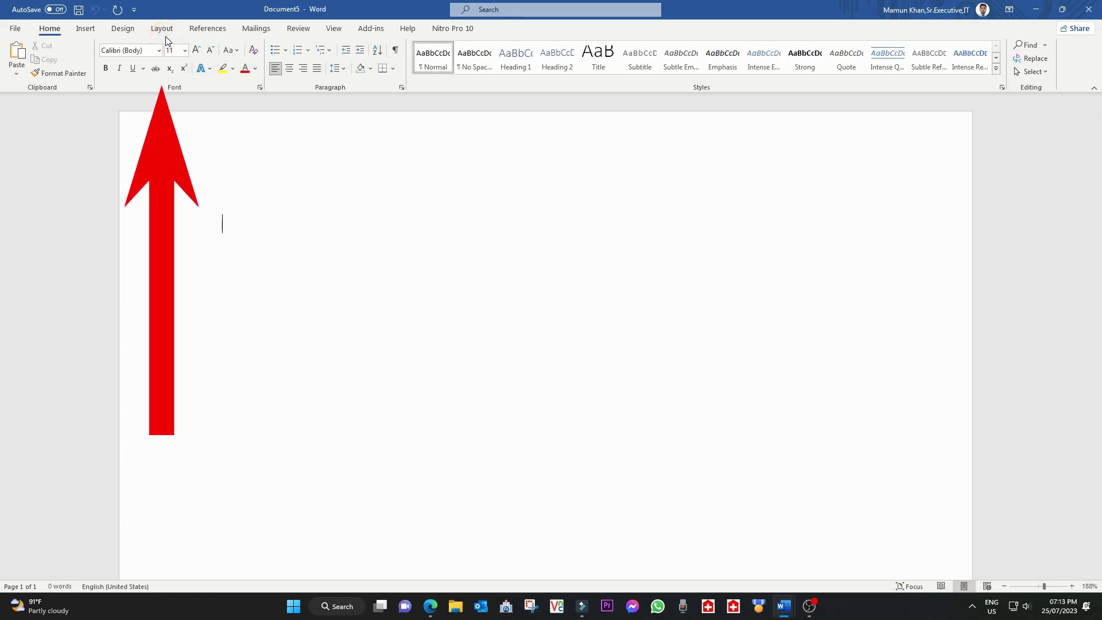
left_click(162, 28)
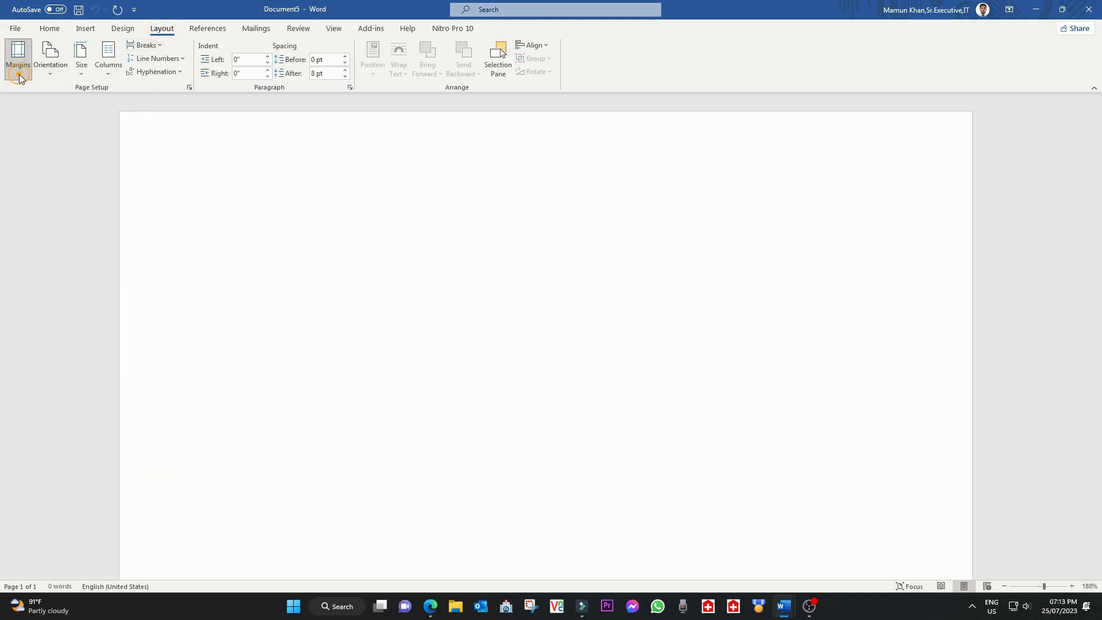
left_click(18, 57)
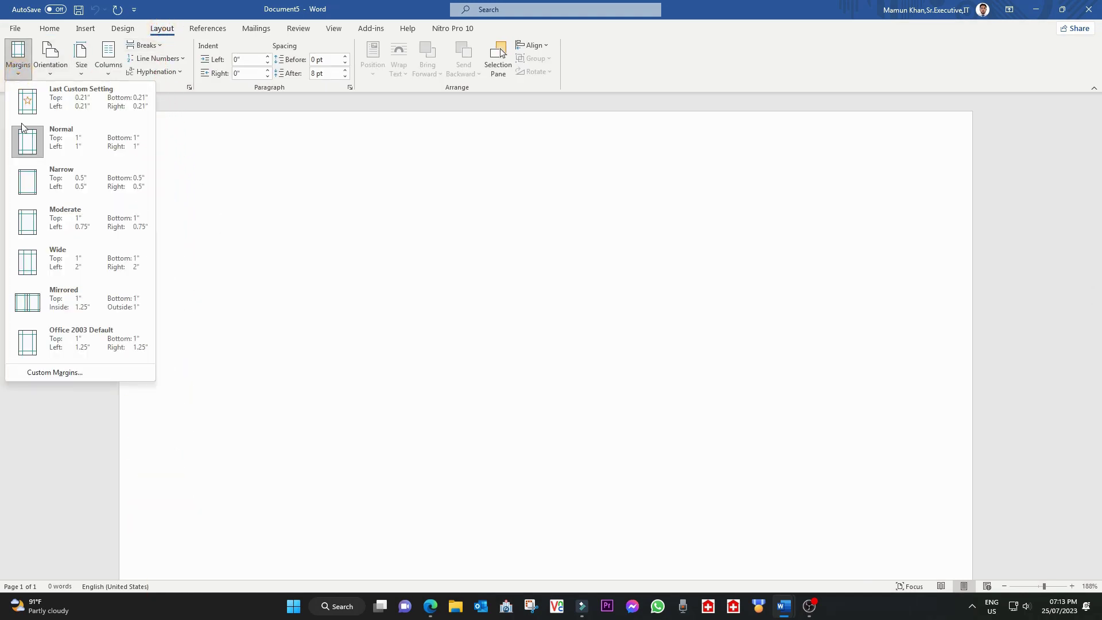
left_click(67, 182)
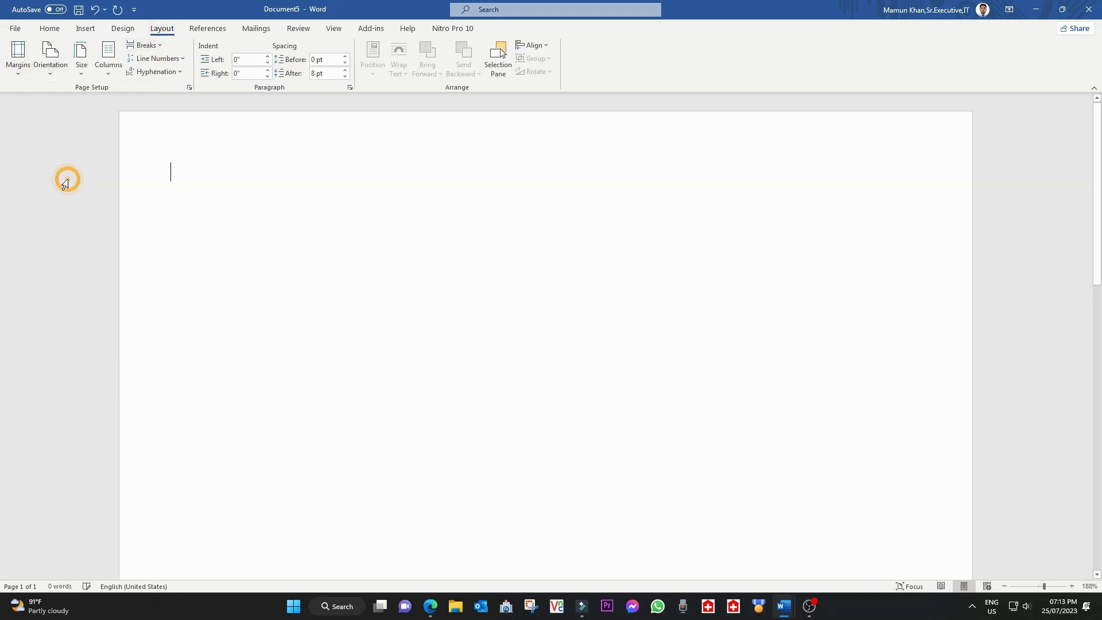
Step: Insert the portrait photo of the man in the striped shirt from the Documents folder on this device
left_click(86, 29)
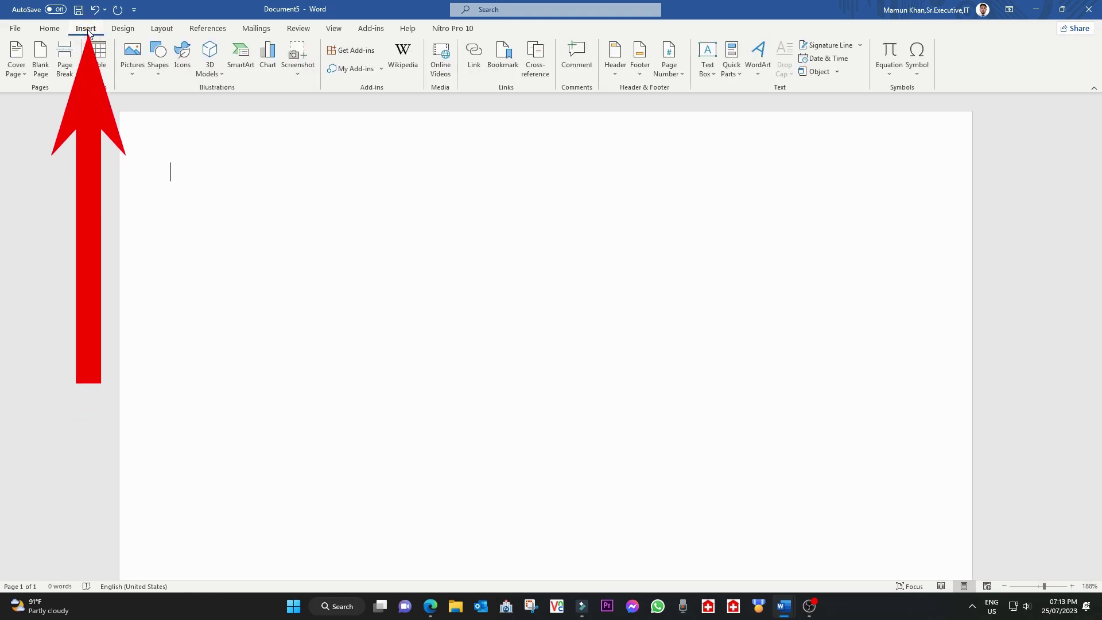
left_click(132, 57)
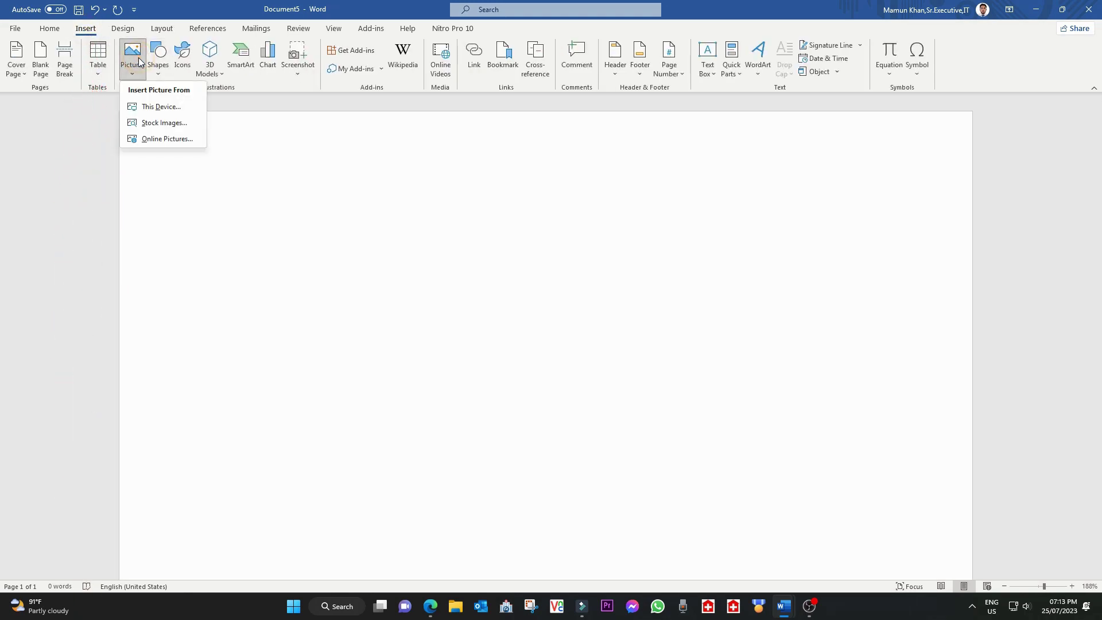
left_click(169, 111)
scroll(91, 129, "up", 3)
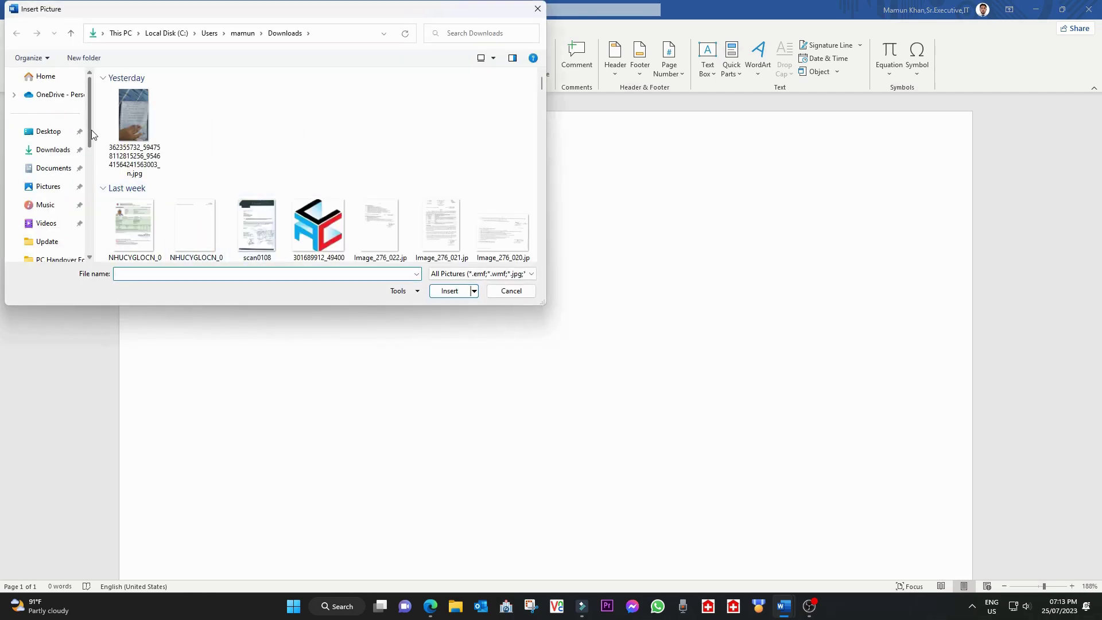
left_click(63, 167)
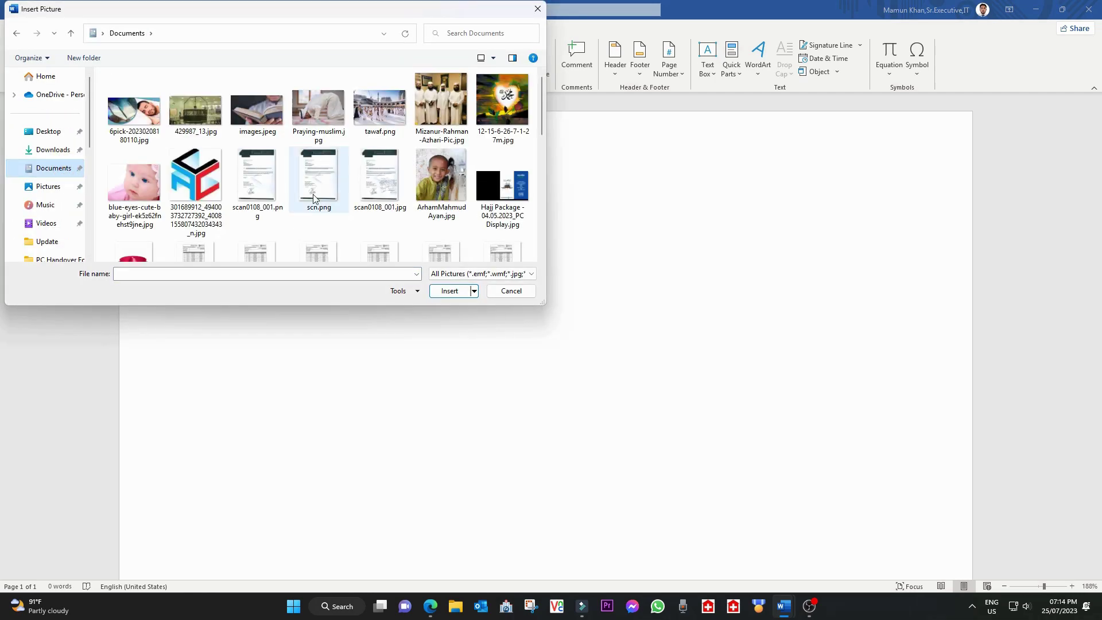
scroll(317, 184, "down", 5)
left_click(322, 142)
double_click(322, 142)
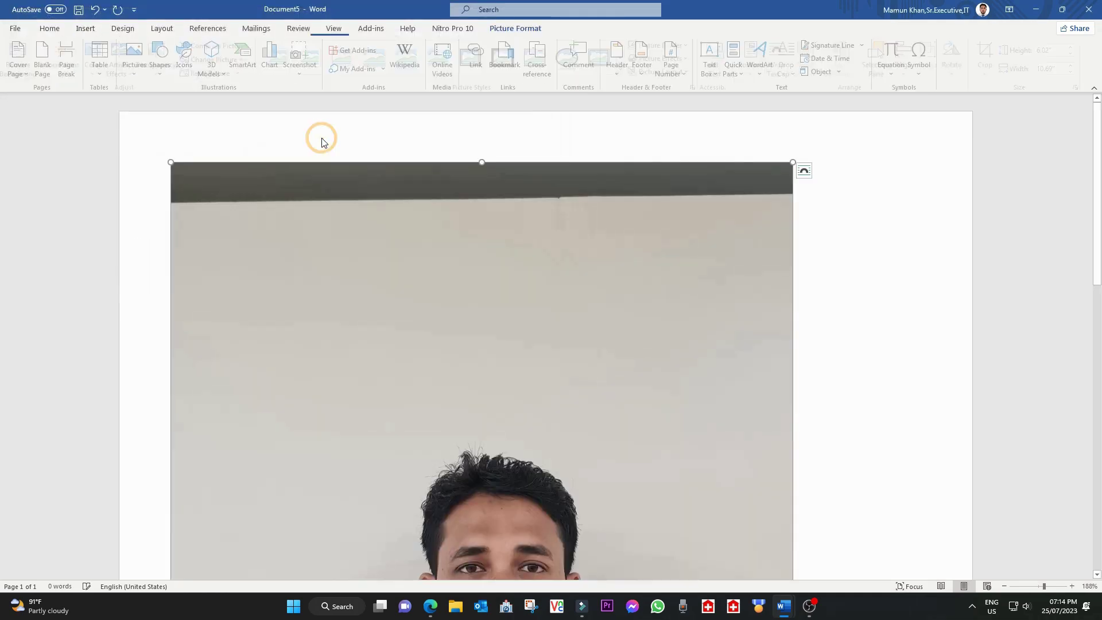
Step: Set the photo's text wrapping to In Front of Text and move it towards the horizontal centre of the page
scroll(599, 339, "down", 5)
scroll(599, 339, "down", 1)
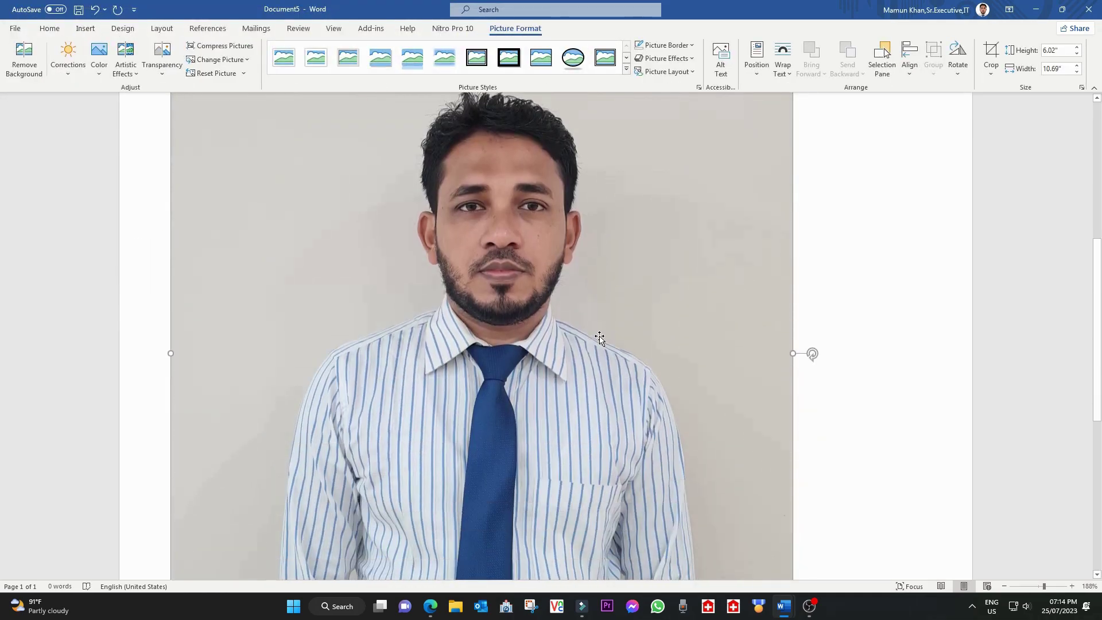
left_click(785, 74)
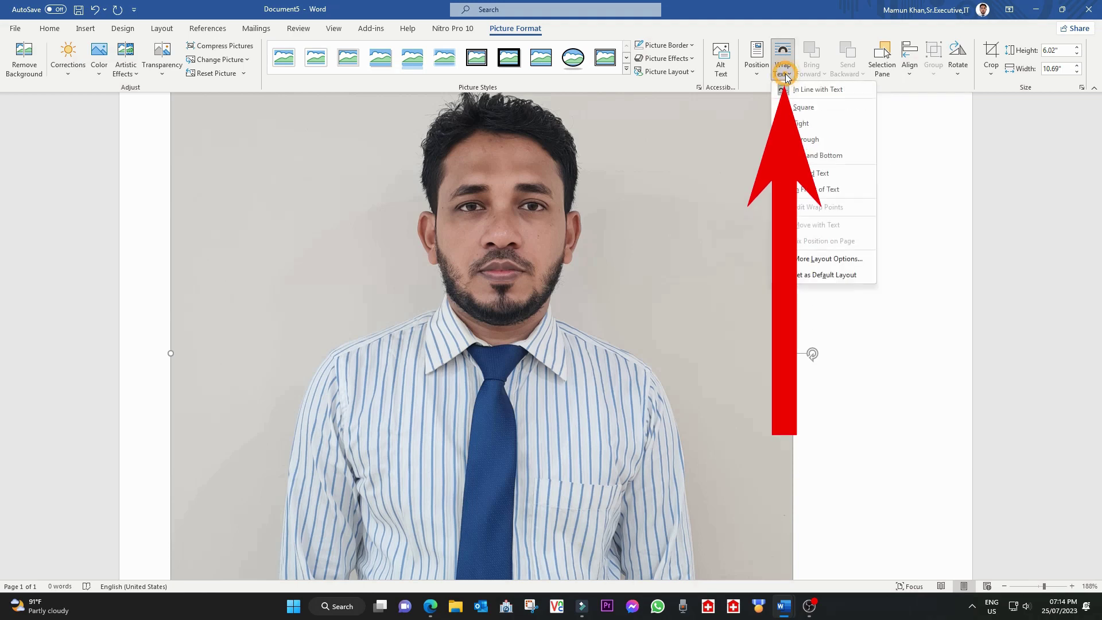
left_click(828, 192)
left_click_drag(494, 266, 568, 302)
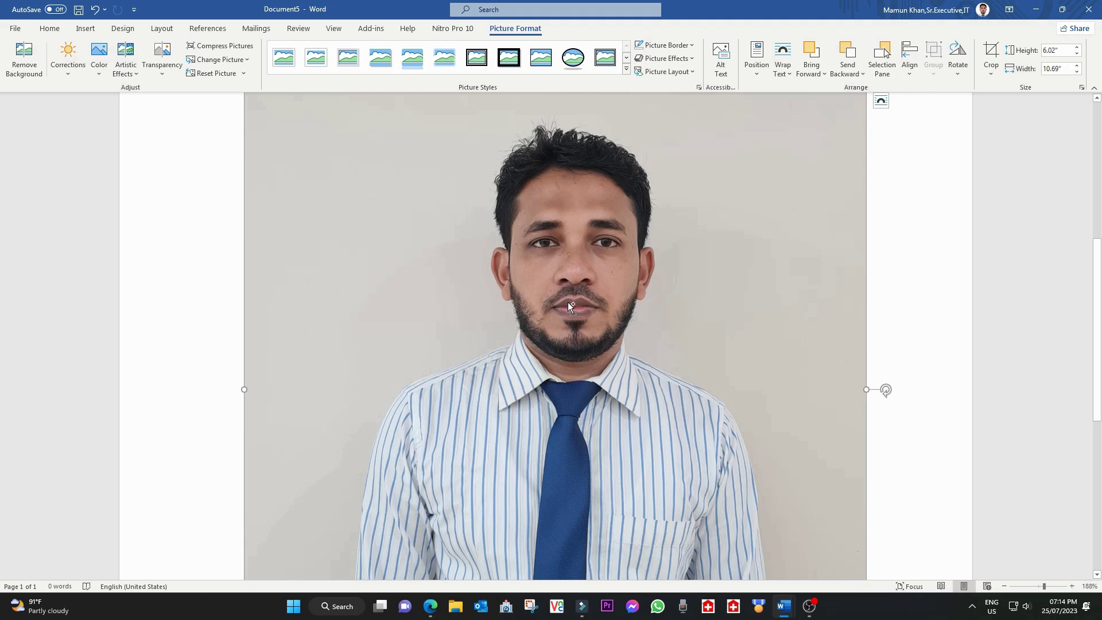
scroll(567, 302, "down", 9)
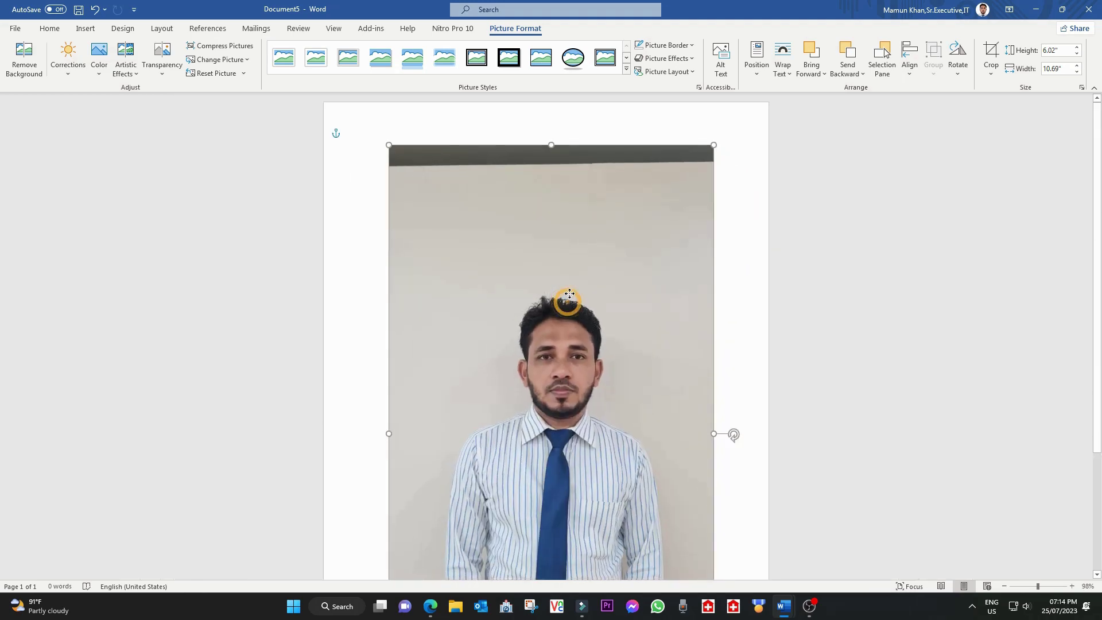
left_click_drag(567, 301, 569, 294)
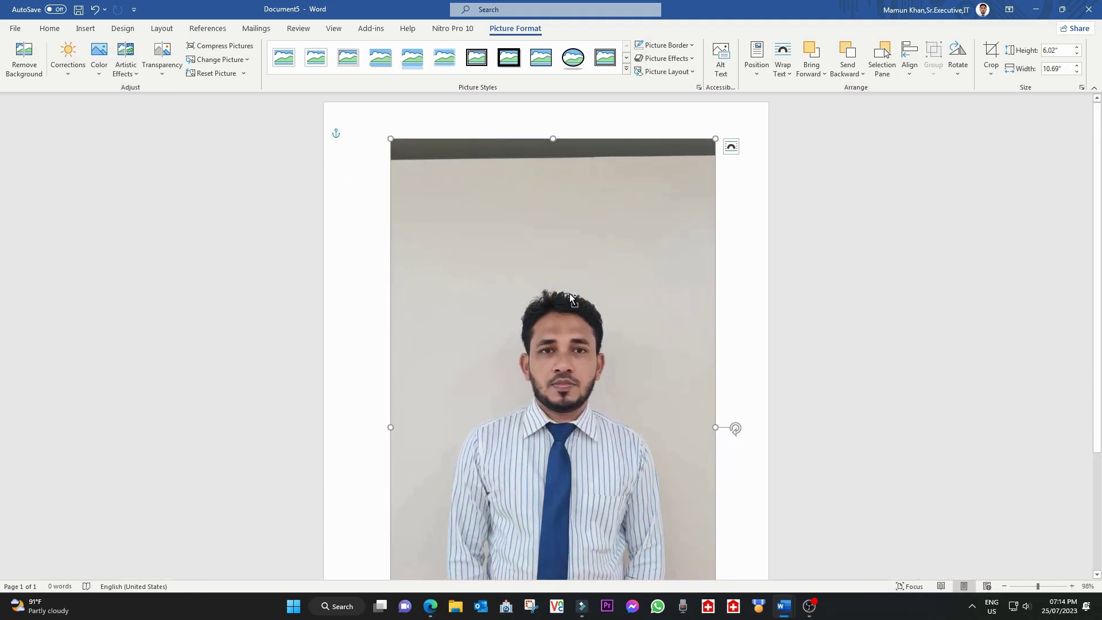
Step: Crop the photo on all four sides to a head-and-shoulders portrait of about 3.23 by 4.28 inches
scroll(569, 294, "down", 1)
scroll(569, 294, "up", 2)
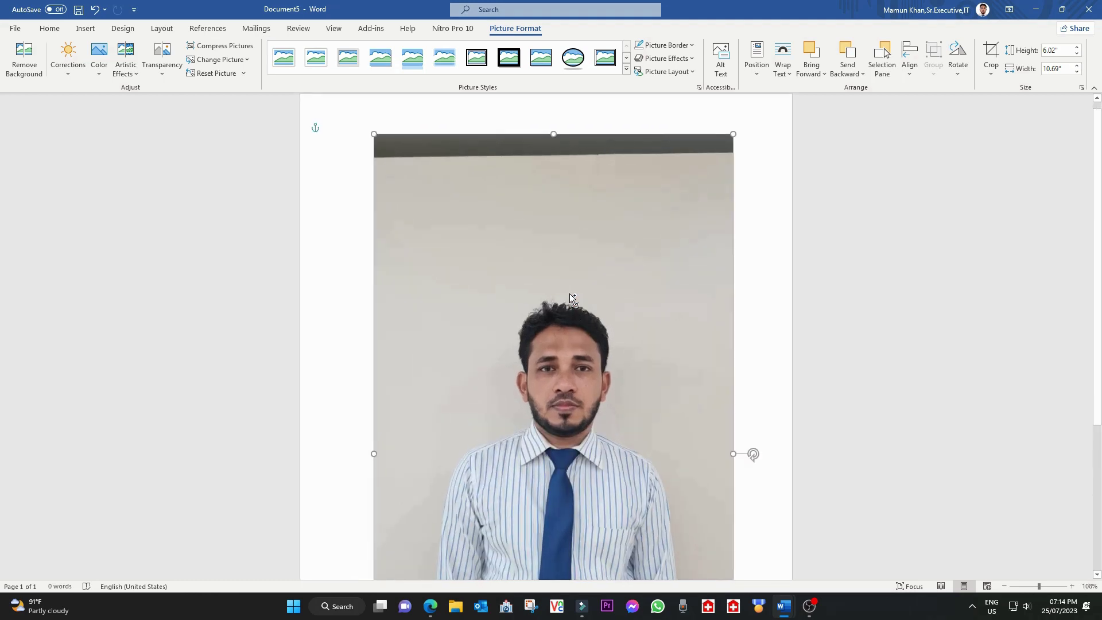
left_click_drag(1042, 586, 1045, 587)
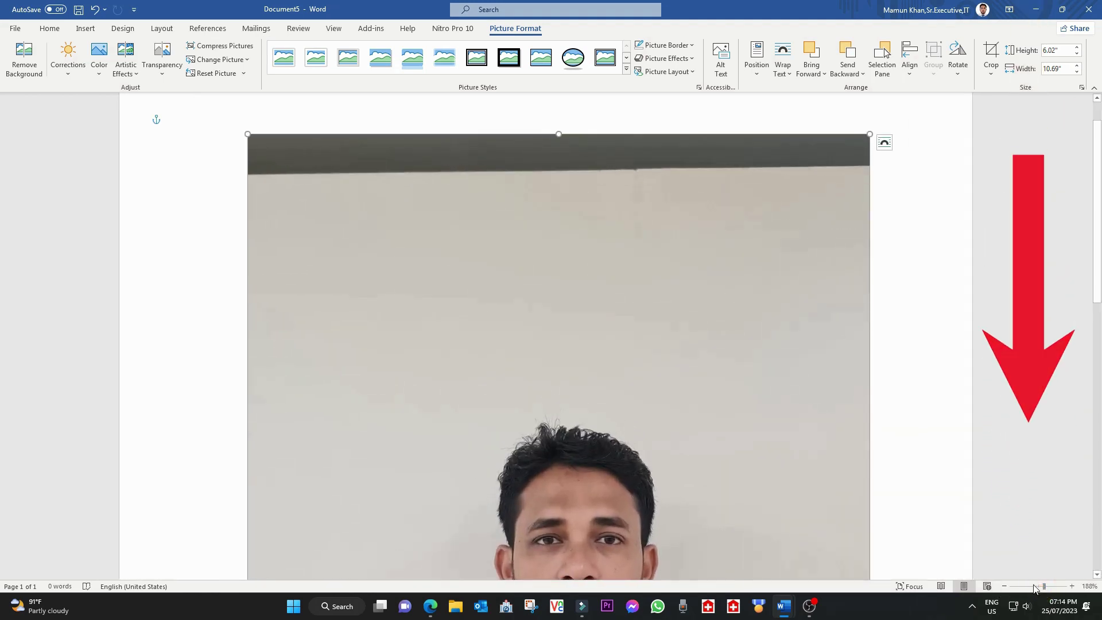
left_click(1034, 586)
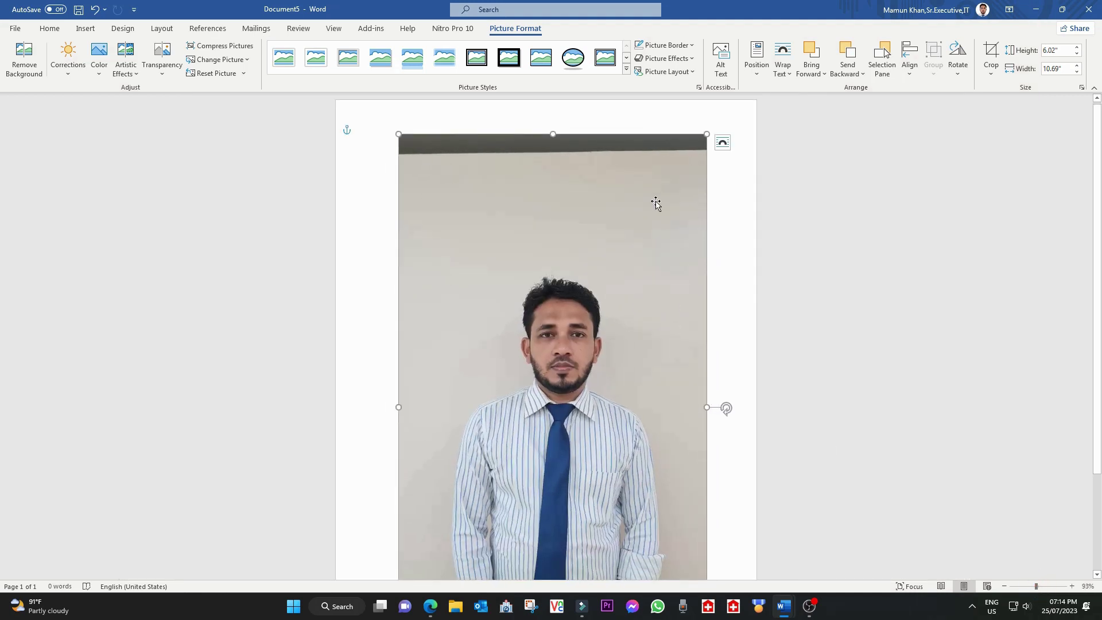
left_click(991, 58)
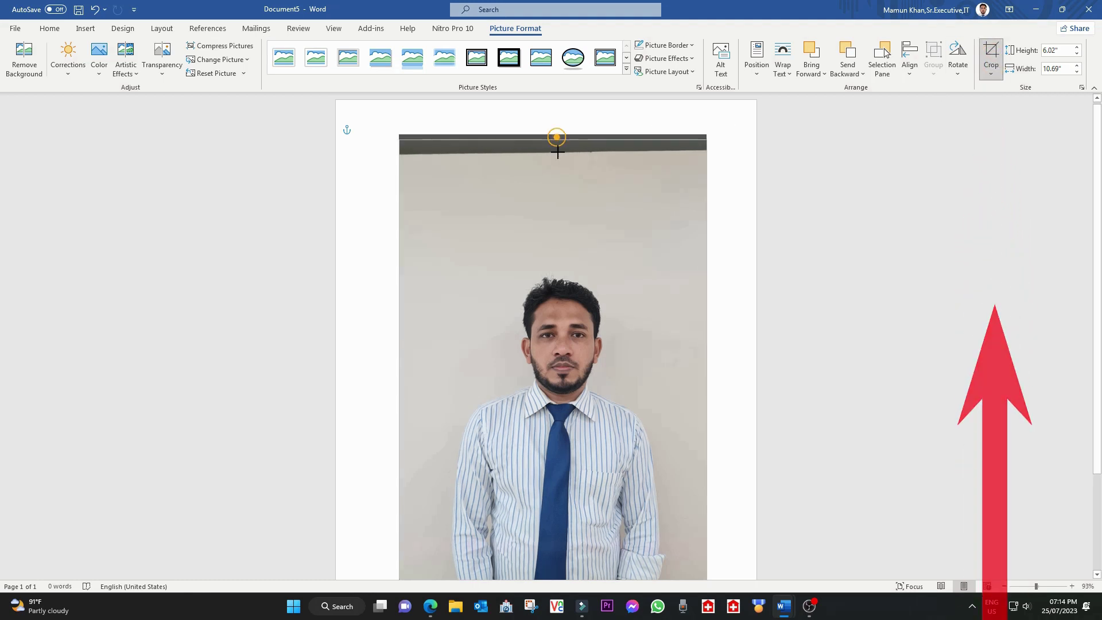
left_click_drag(568, 136, 563, 251)
scroll(568, 327, "down", 3)
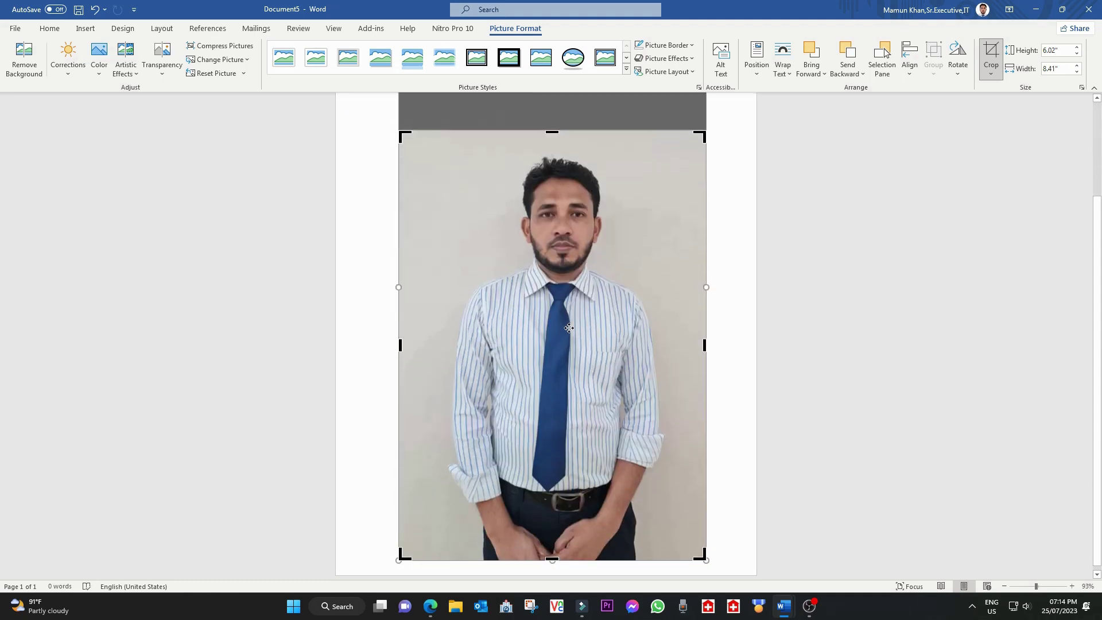
left_click_drag(552, 559, 597, 348)
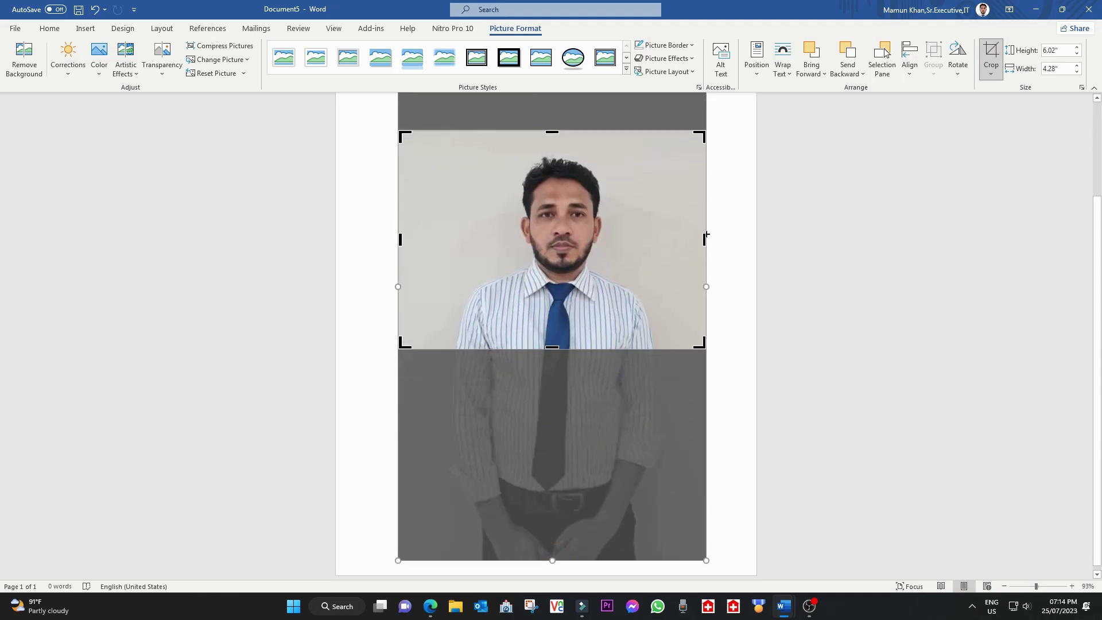
left_click_drag(706, 235, 640, 238)
left_click_drag(400, 240, 474, 239)
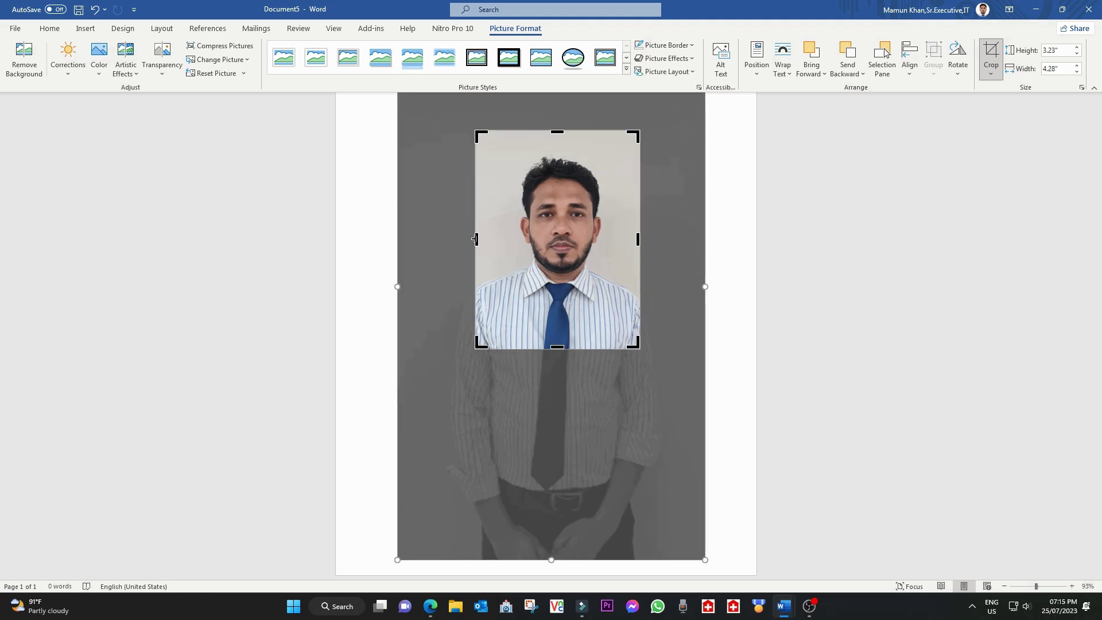
left_click(474, 239)
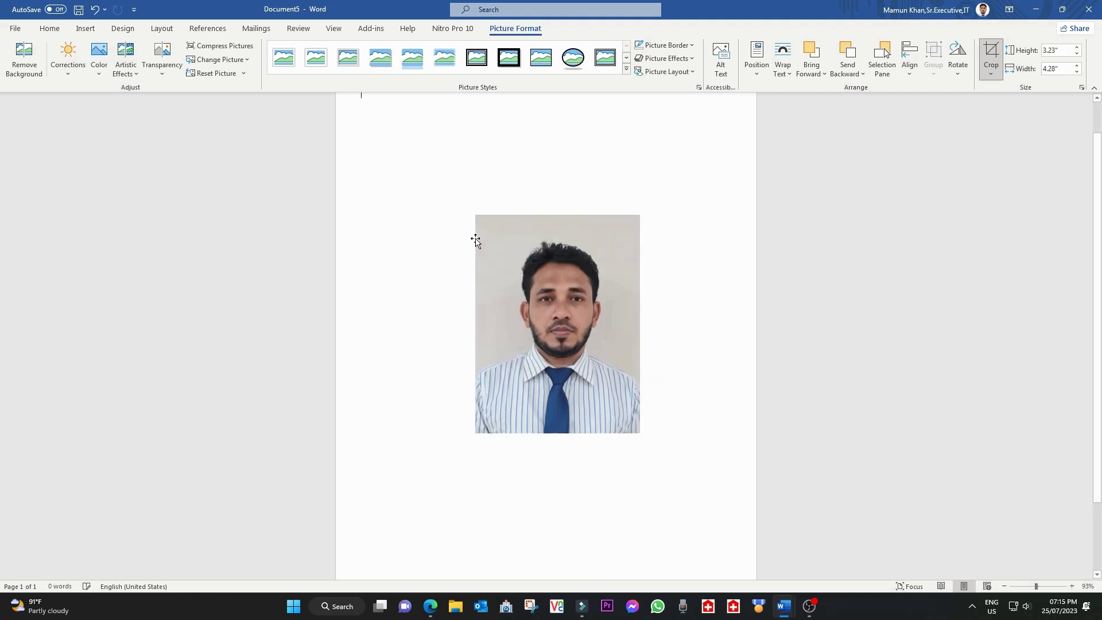
Step: Start removing the cropped photo's background and mark the shirt, shoulders and collar as areas to keep
left_click(542, 267)
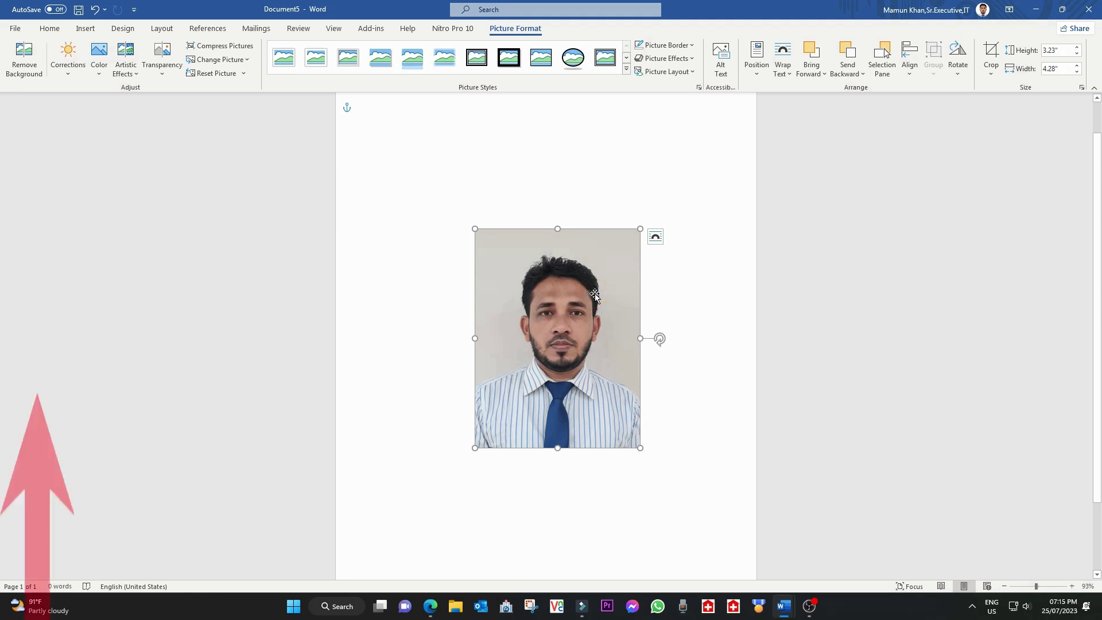
left_click(34, 75)
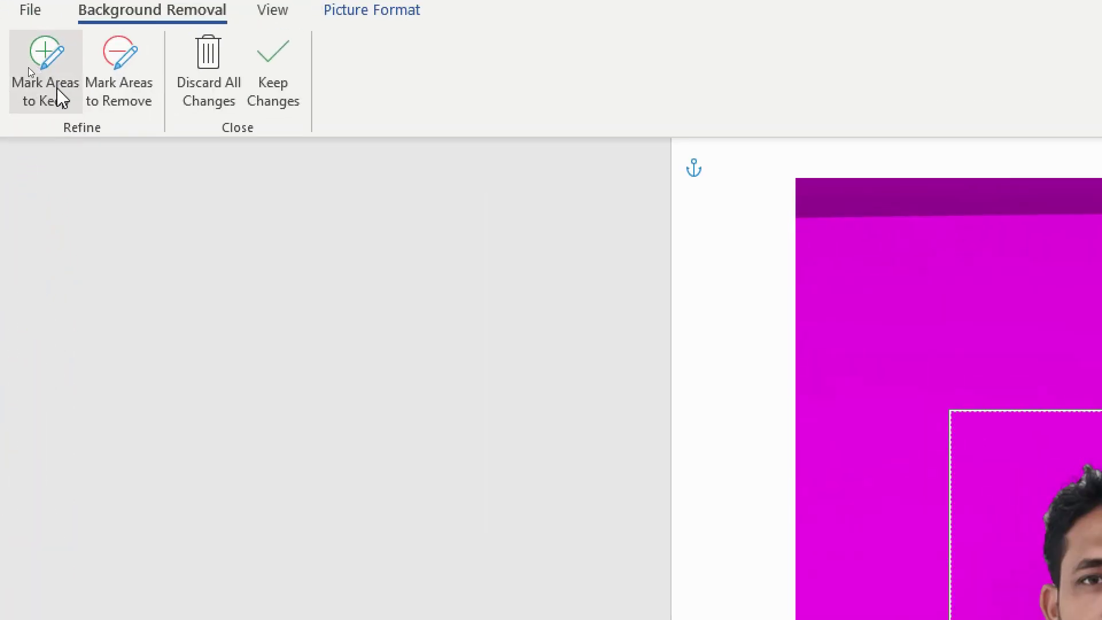
left_click(60, 90)
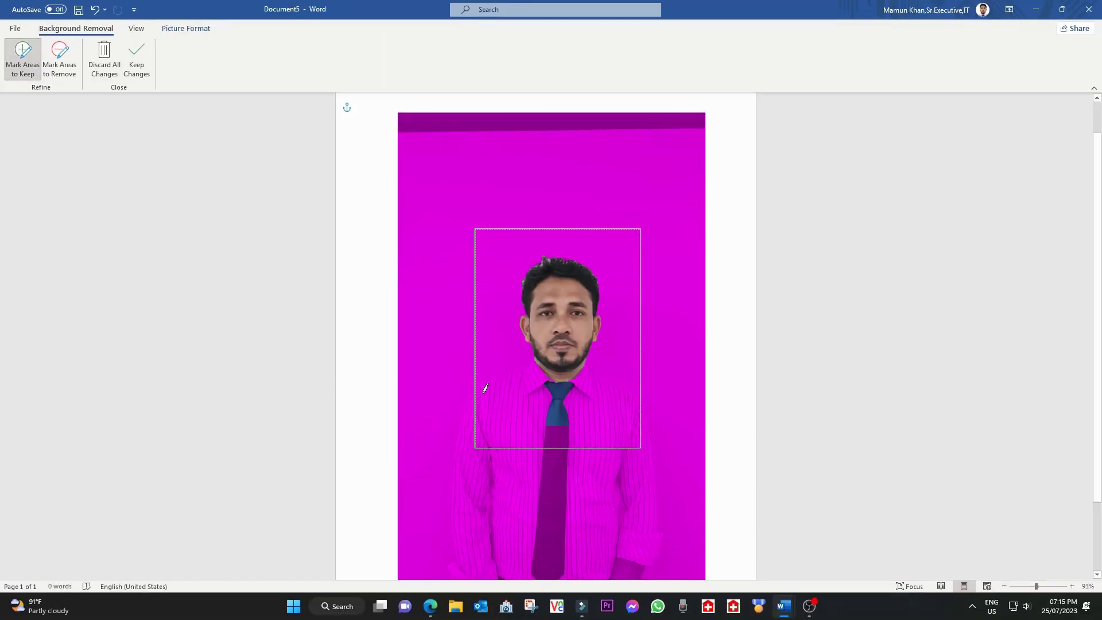
mouse_move(480, 390)
left_mouse_down()
mouse_move(542, 371)
mouse_move(489, 378)
mouse_move(482, 452)
mouse_move(634, 439)
mouse_move(630, 393)
mouse_move(543, 404)
left_mouse_up()
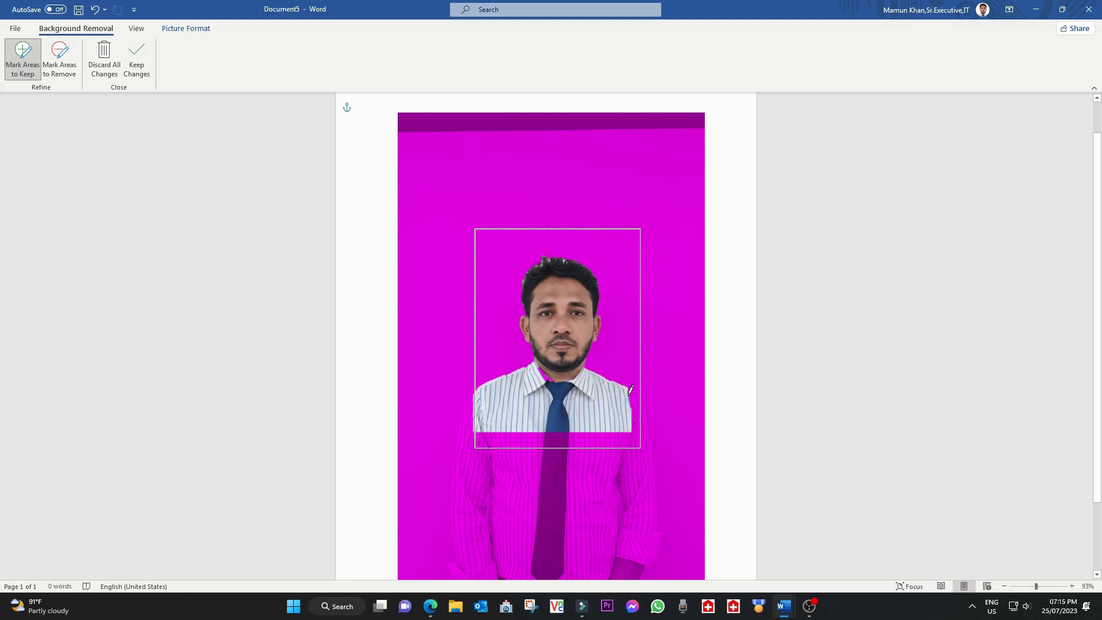
left_click_drag(636, 393, 630, 446)
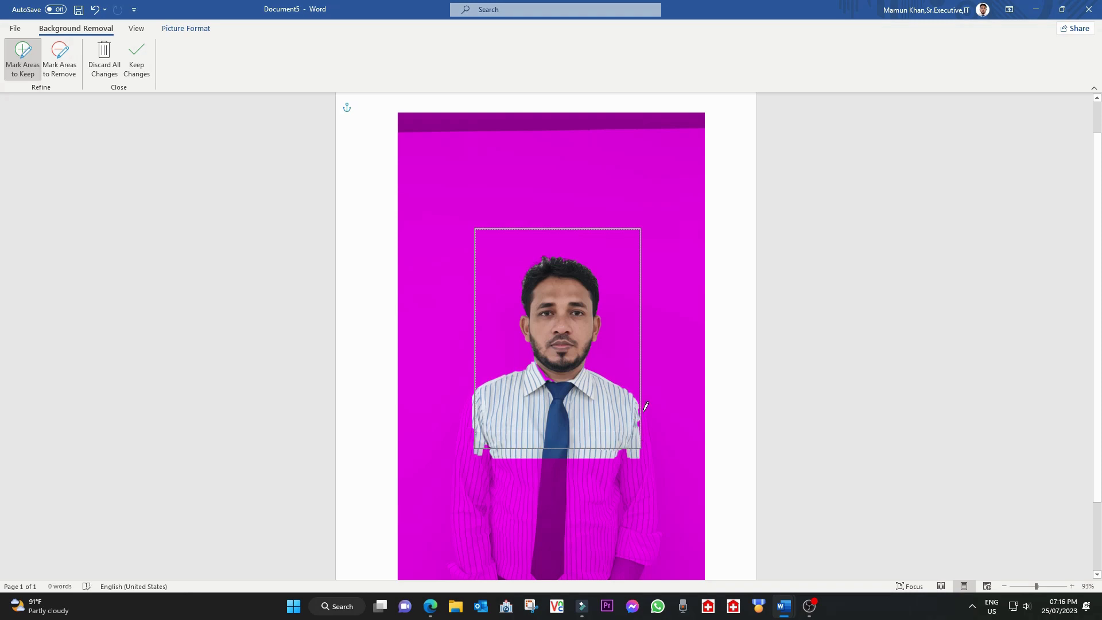
key("ctrl+z")
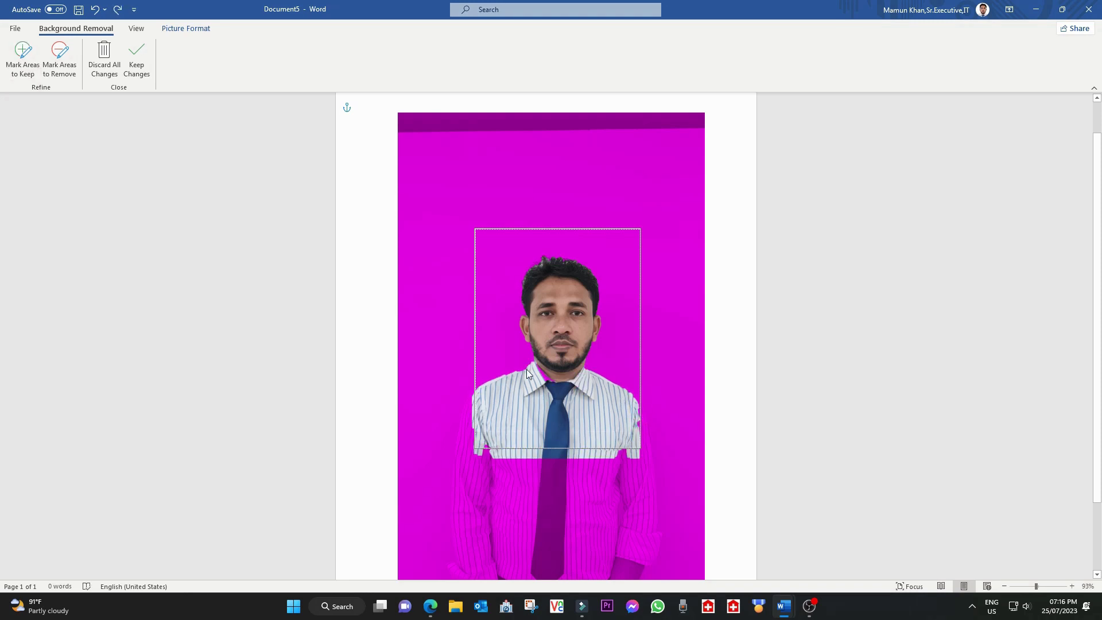
key("ctrl+y")
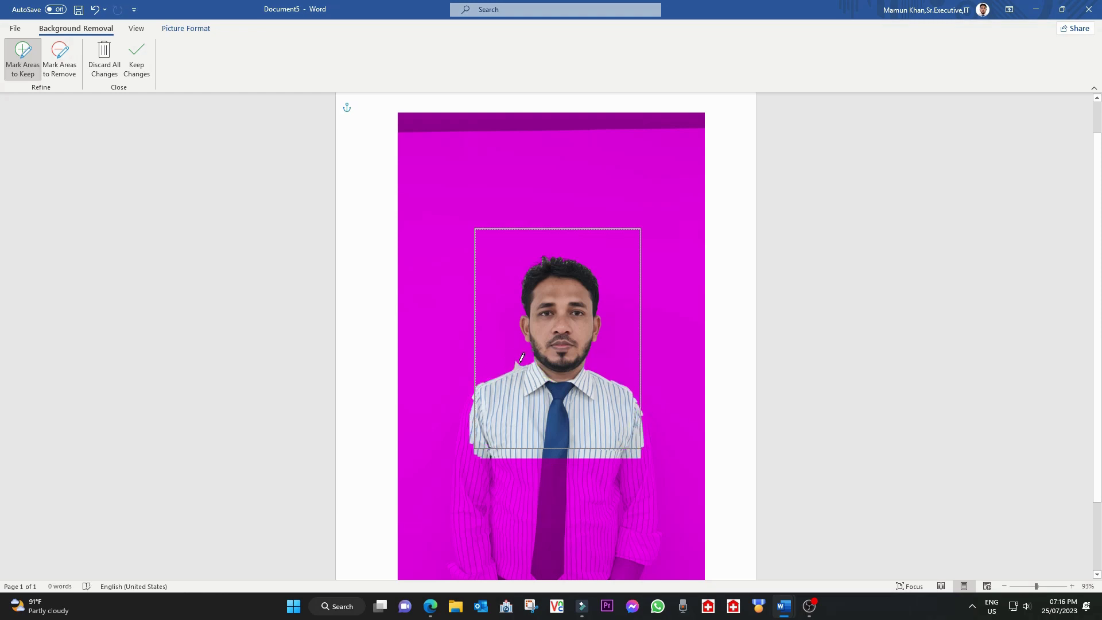
Step: Mark the stray patch beside the shirt collar for removal and keep the background removal changes
left_click(62, 69)
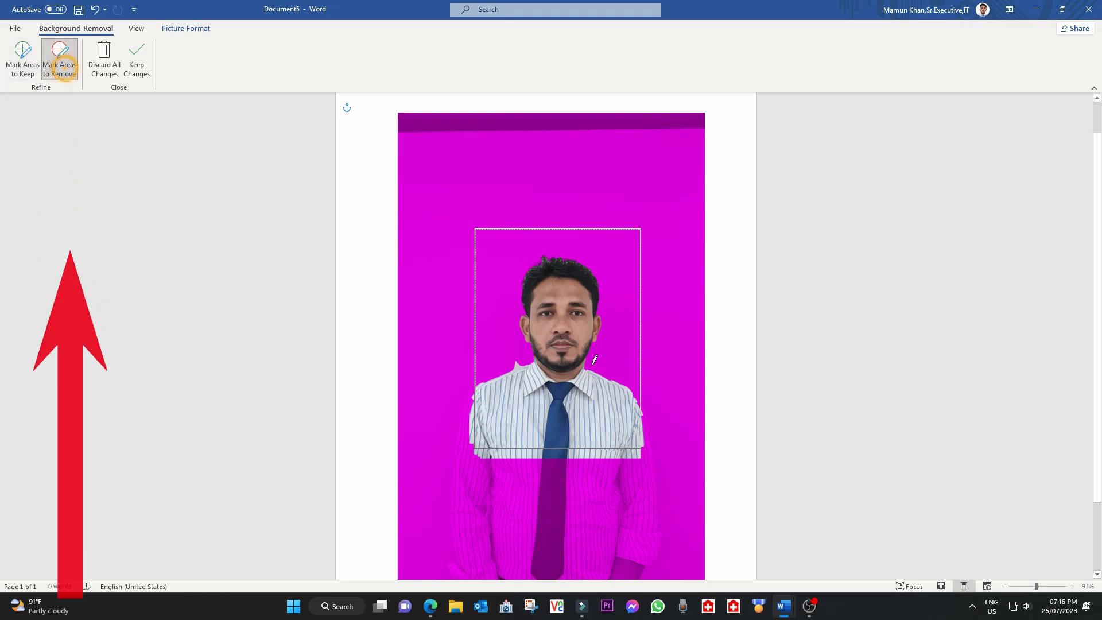
left_click(516, 360)
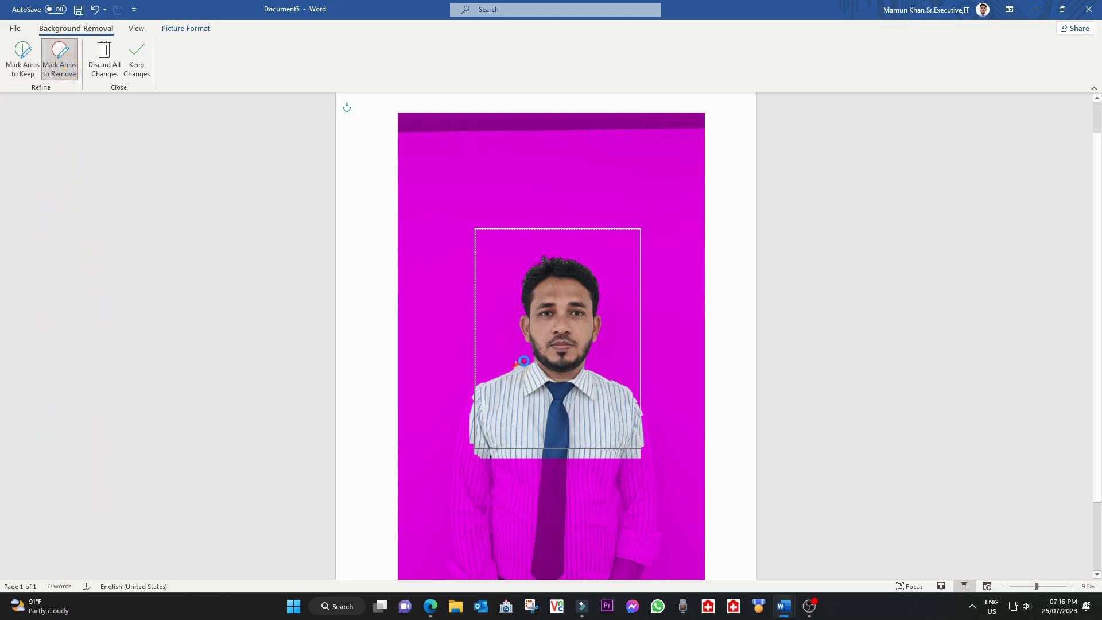
left_click_drag(514, 369, 527, 358)
left_click(517, 359)
left_click(142, 73)
Step: Reposition the background-free portrait vertically near the middle of the page and deselect it
left_click_drag(571, 389, 571, 346)
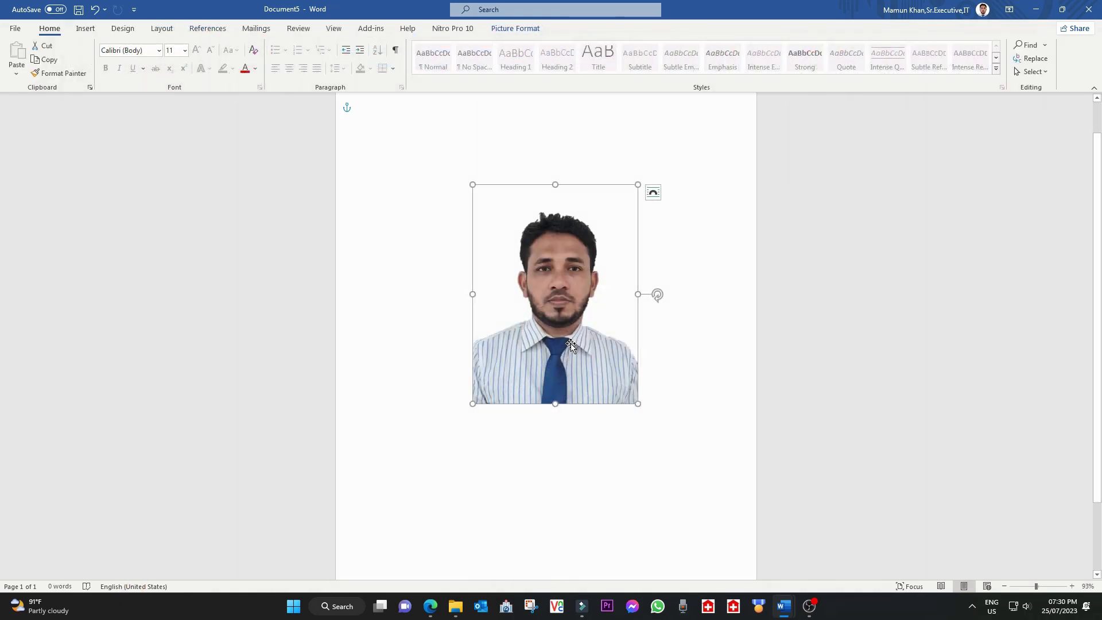
left_click_drag(571, 346, 571, 379)
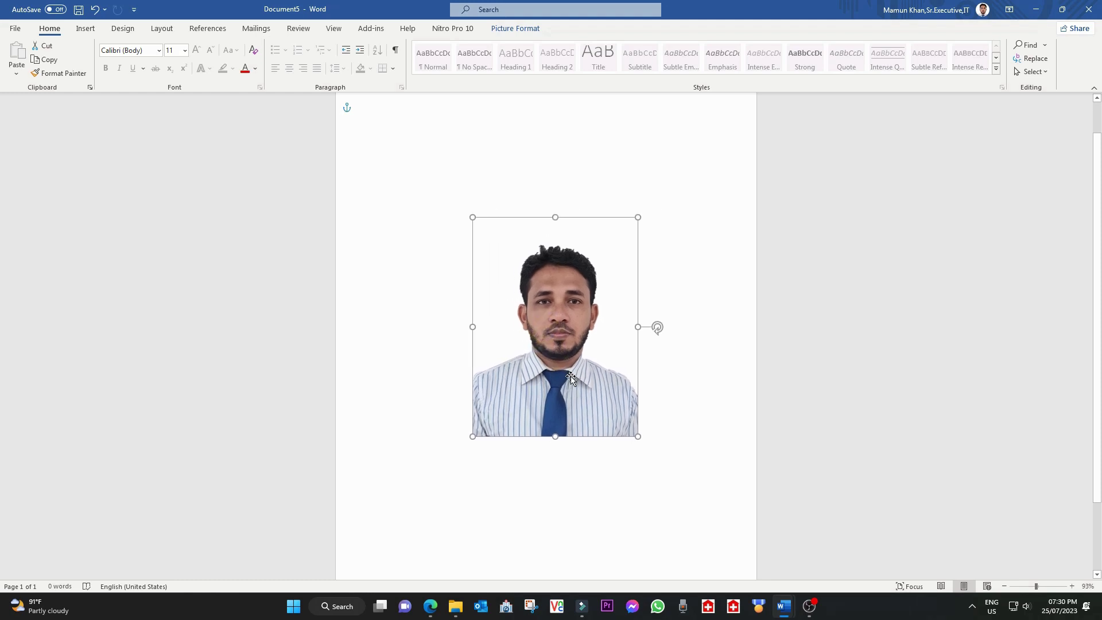
left_click(690, 388)
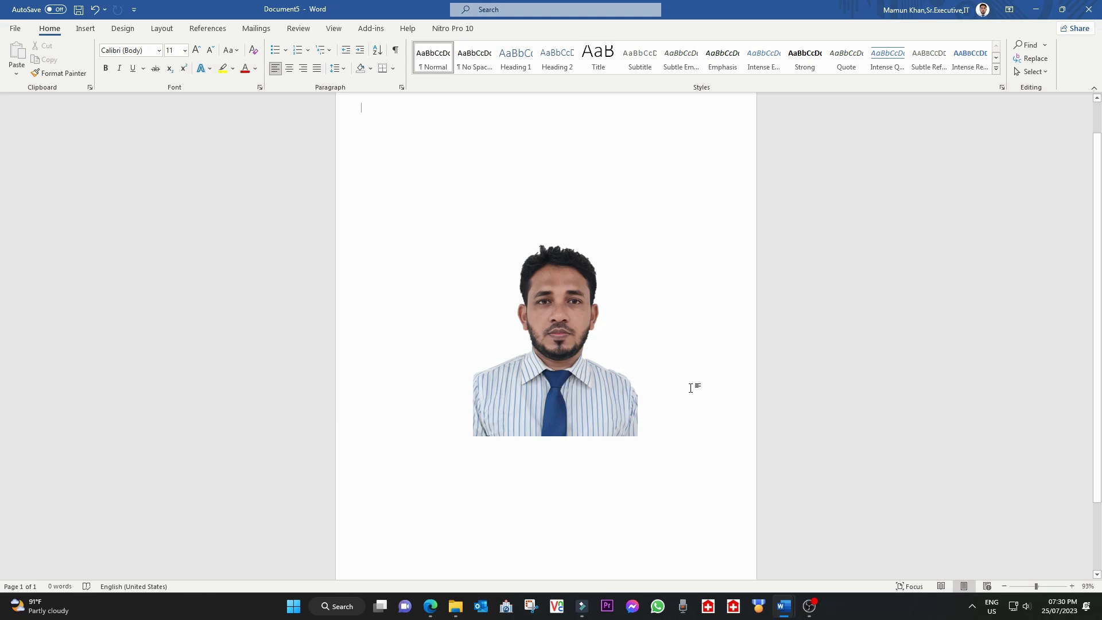
Step: Switch to Microsoft Edge, search the web for "background remover" and open the remove.bg site
left_click(431, 606)
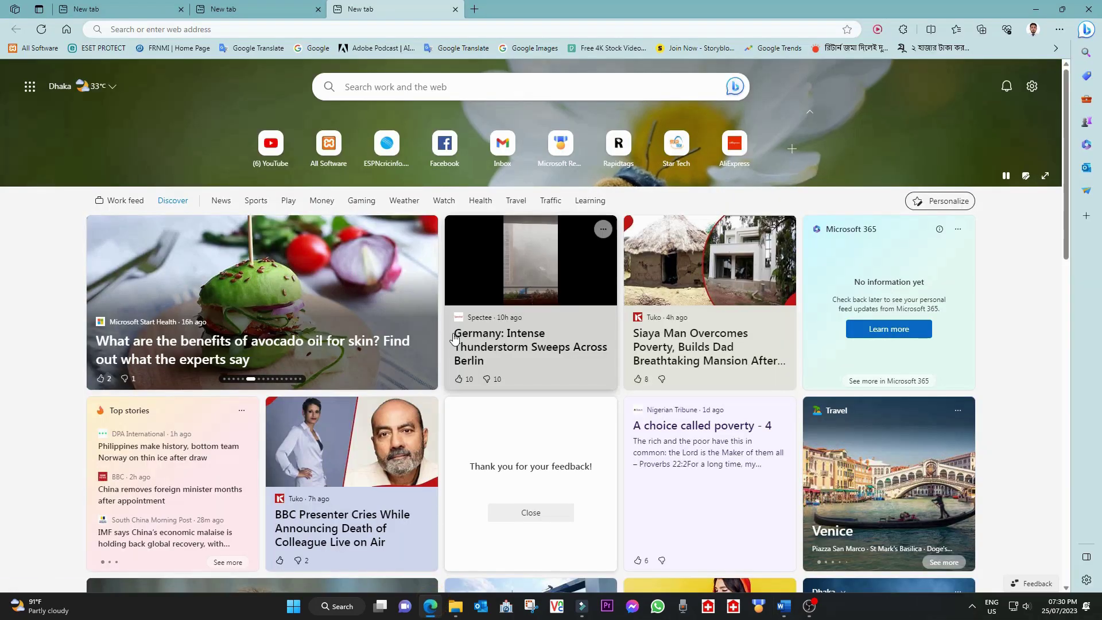
left_click(454, 29)
type("back")
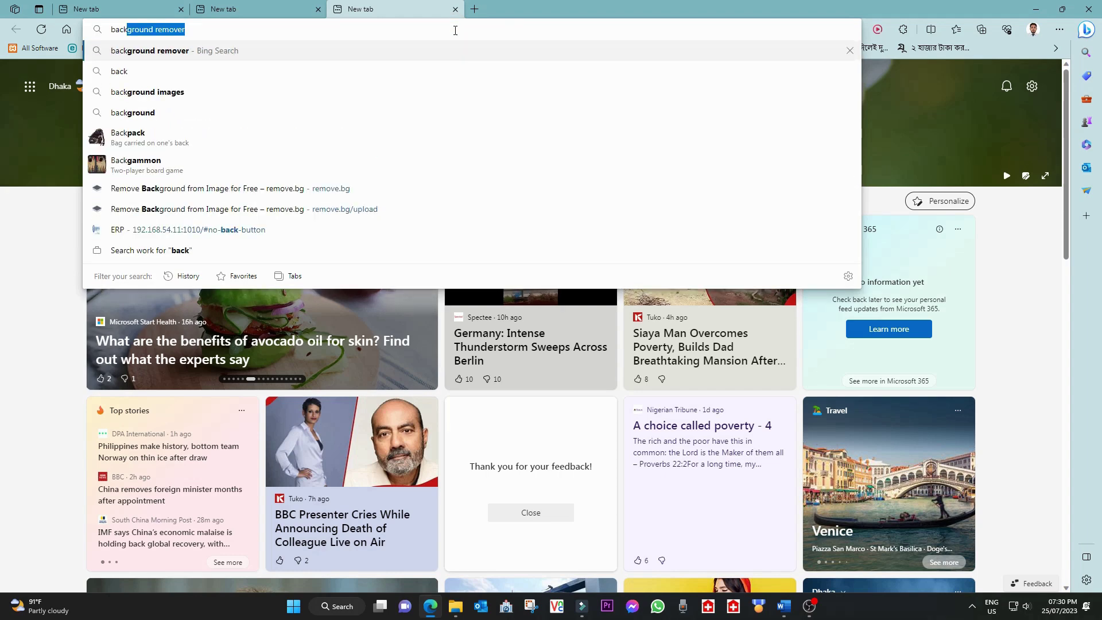
key("Return")
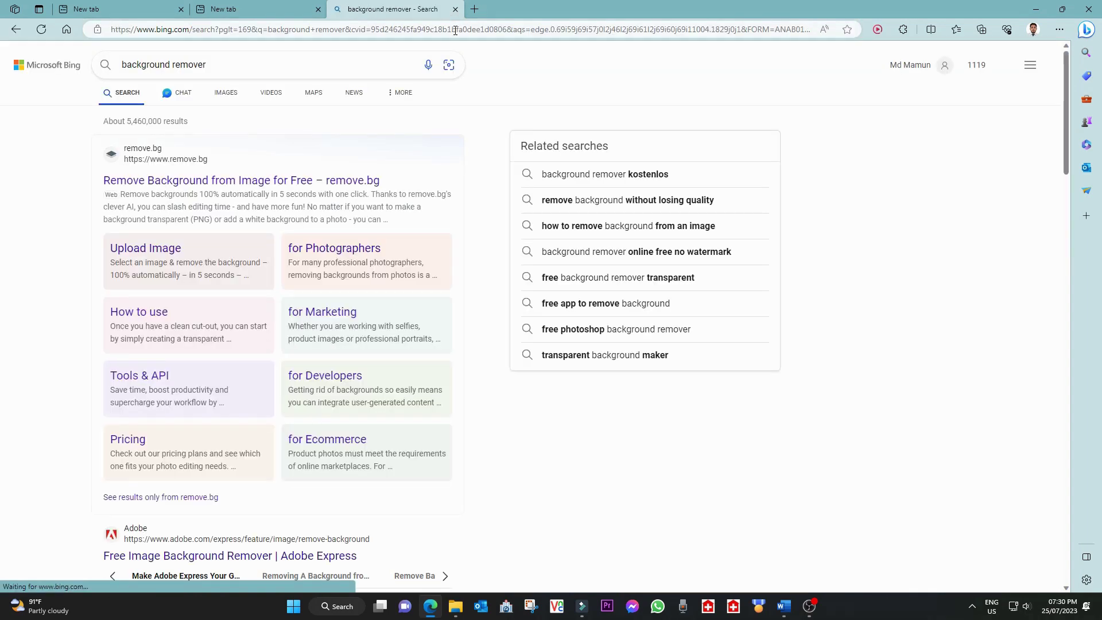
left_click(183, 179)
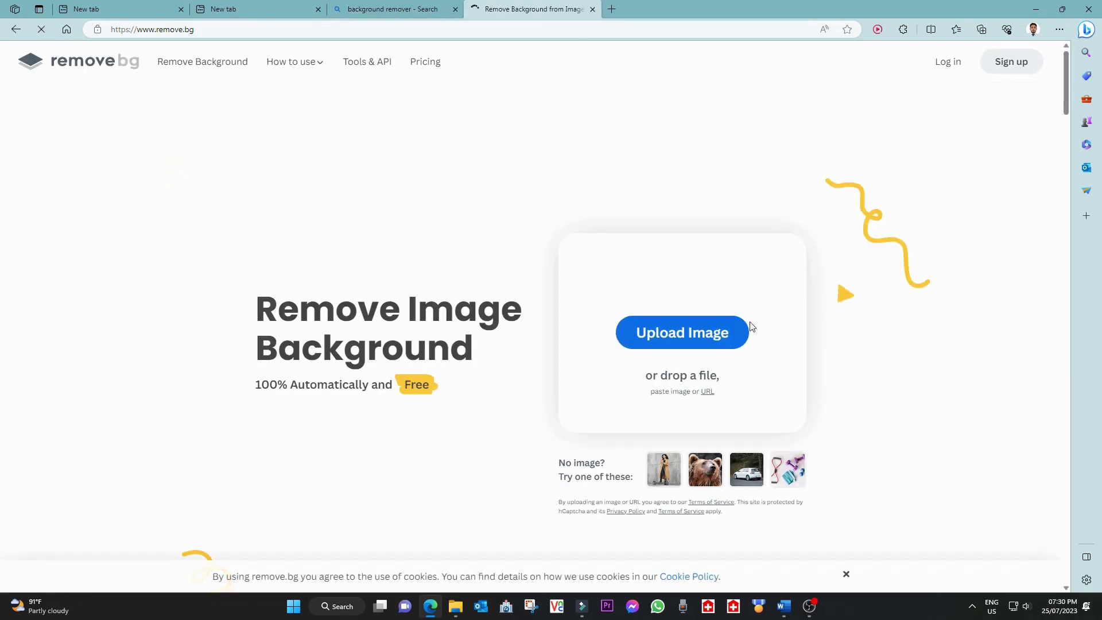
Step: Upload the original portrait from the Documents folder to remove.bg and download the preview-size image without background
left_click(676, 332)
scroll(271, 192, "down", 3)
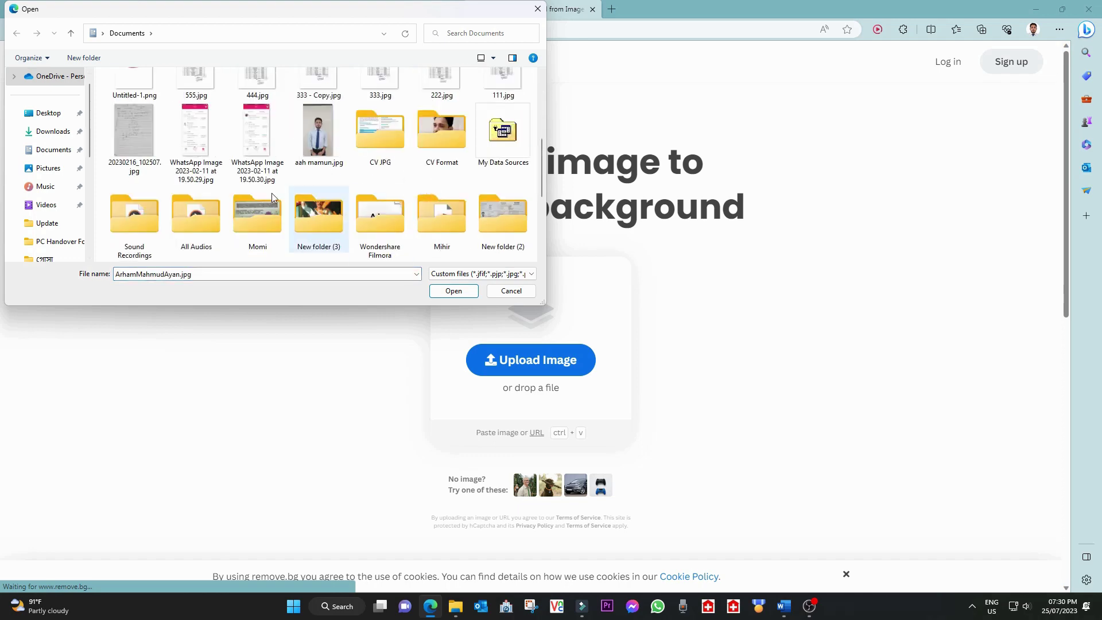
key("Return")
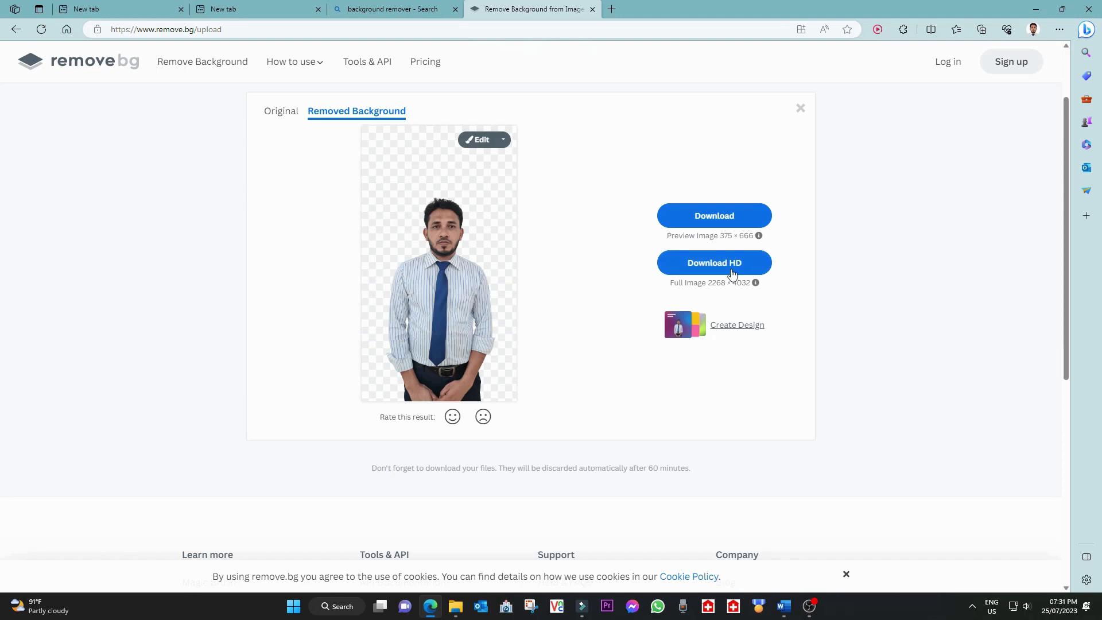
left_click(709, 218)
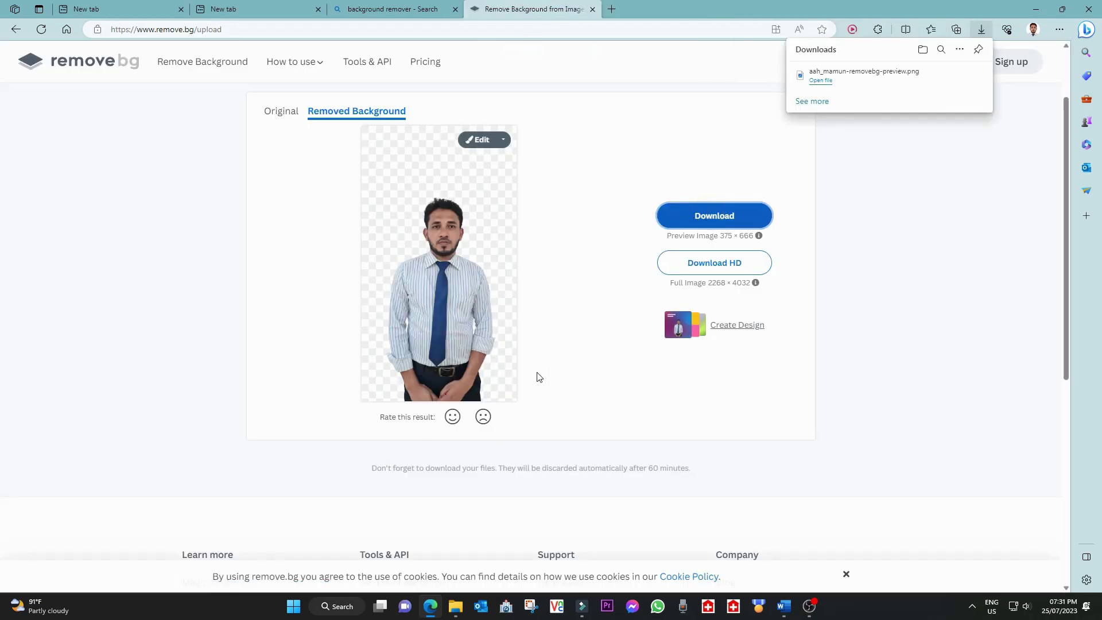
Step: Switch back to Word and remove the cropped portrait from the page
left_click(784, 606)
left_click(995, 566)
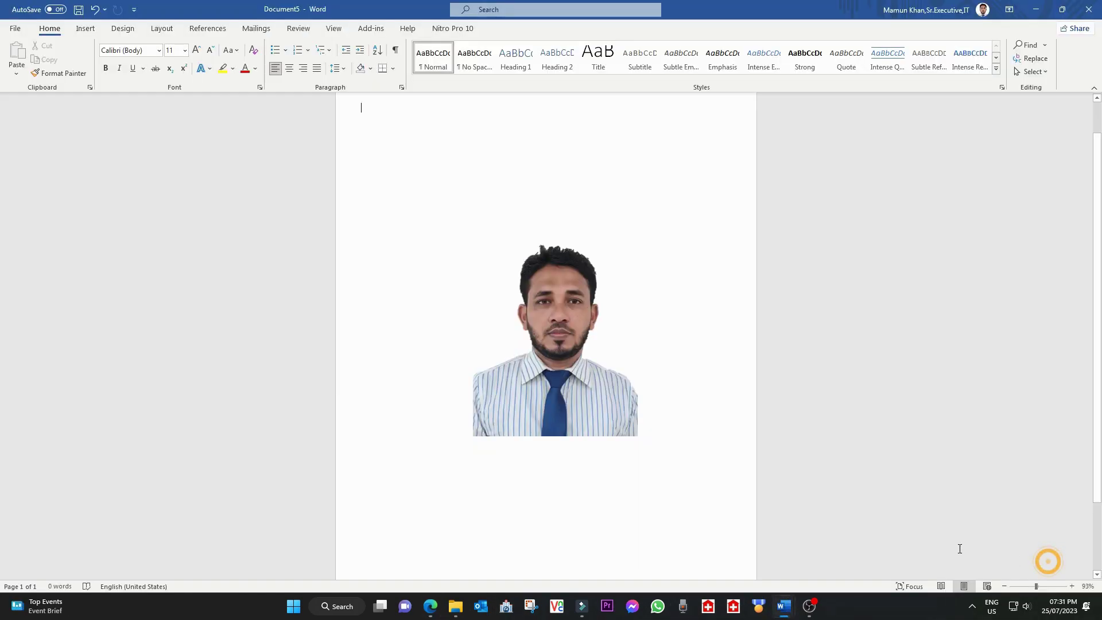
left_click(564, 347)
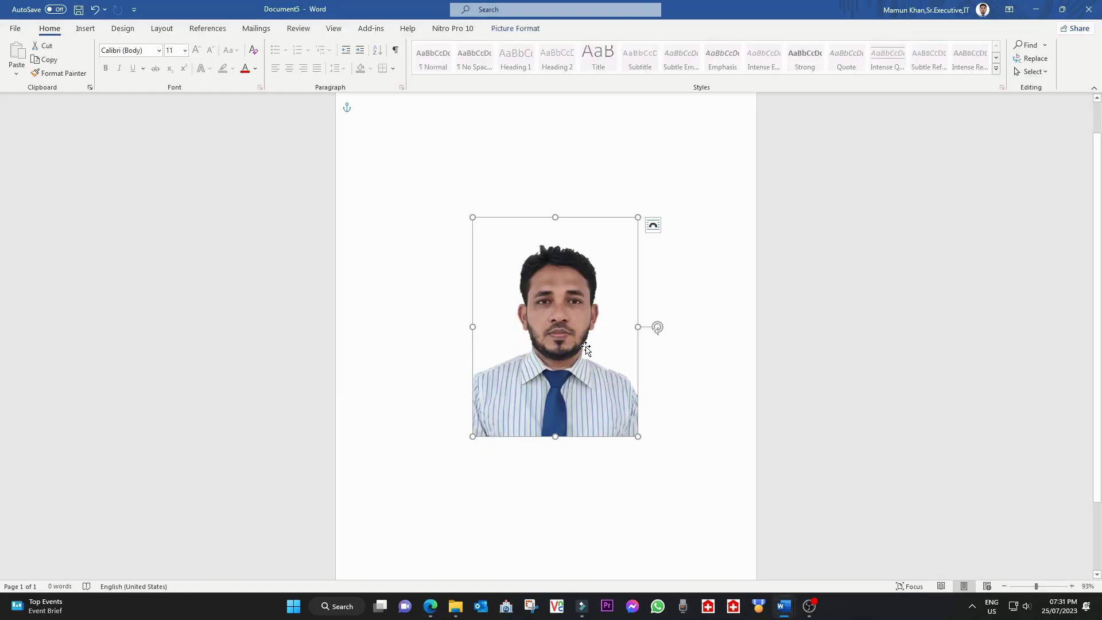
left_click(685, 395)
left_click(551, 309)
key("ctrl+z")
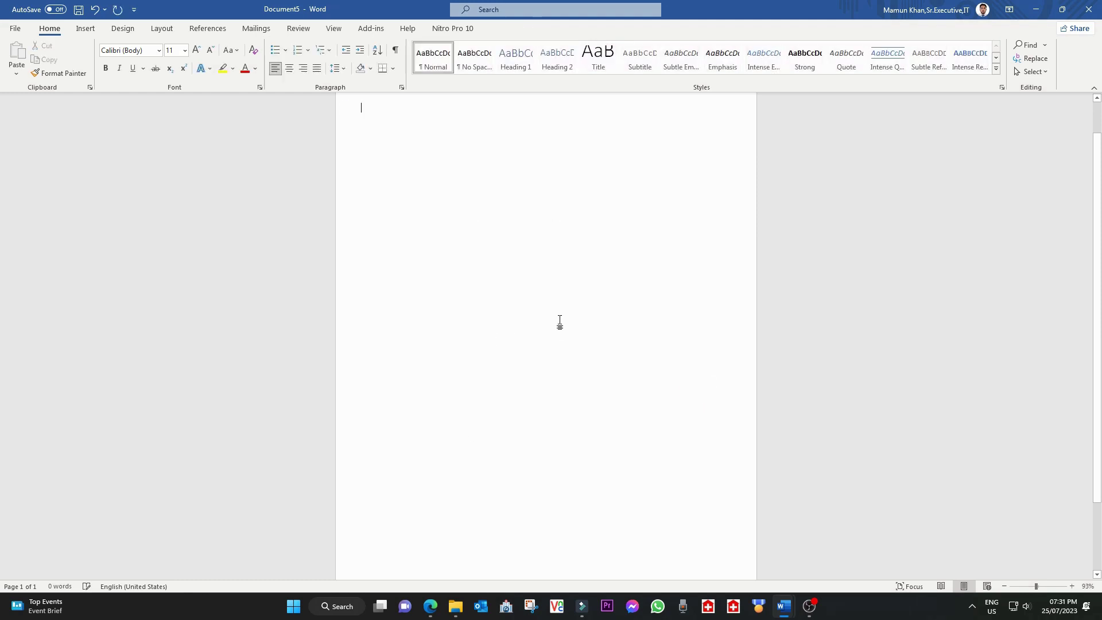
Step: Insert the remove.bg cutout from the Downloads folder and set its text wrapping to In Front of Text
left_click(85, 28)
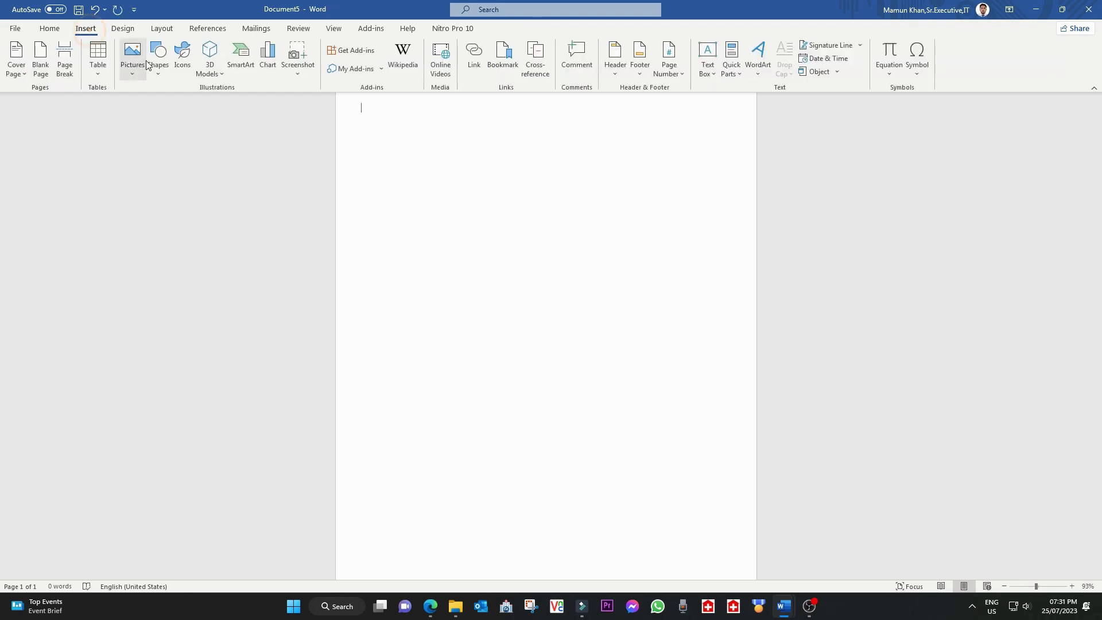
left_click(136, 70)
left_click(161, 106)
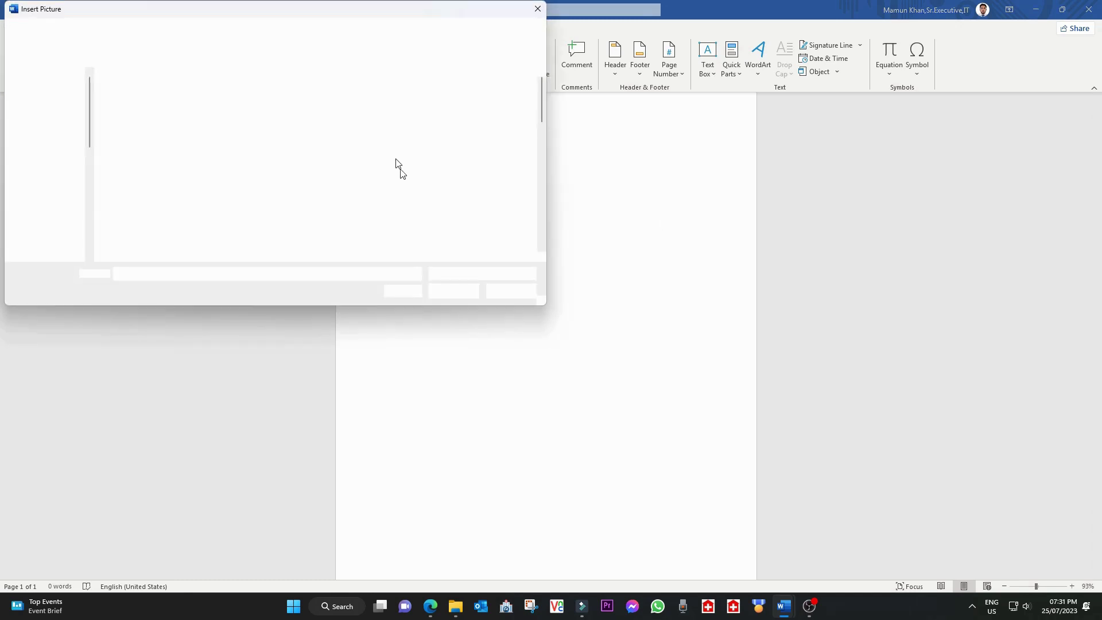
scroll(58, 143, "up", 3)
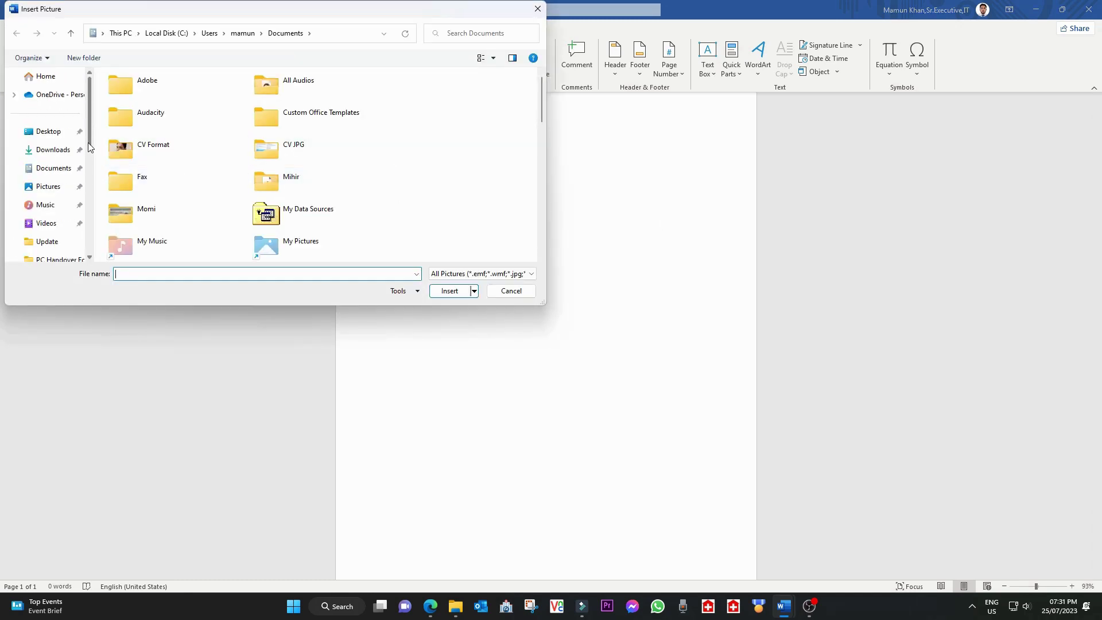
left_click(53, 150)
double_click(146, 132)
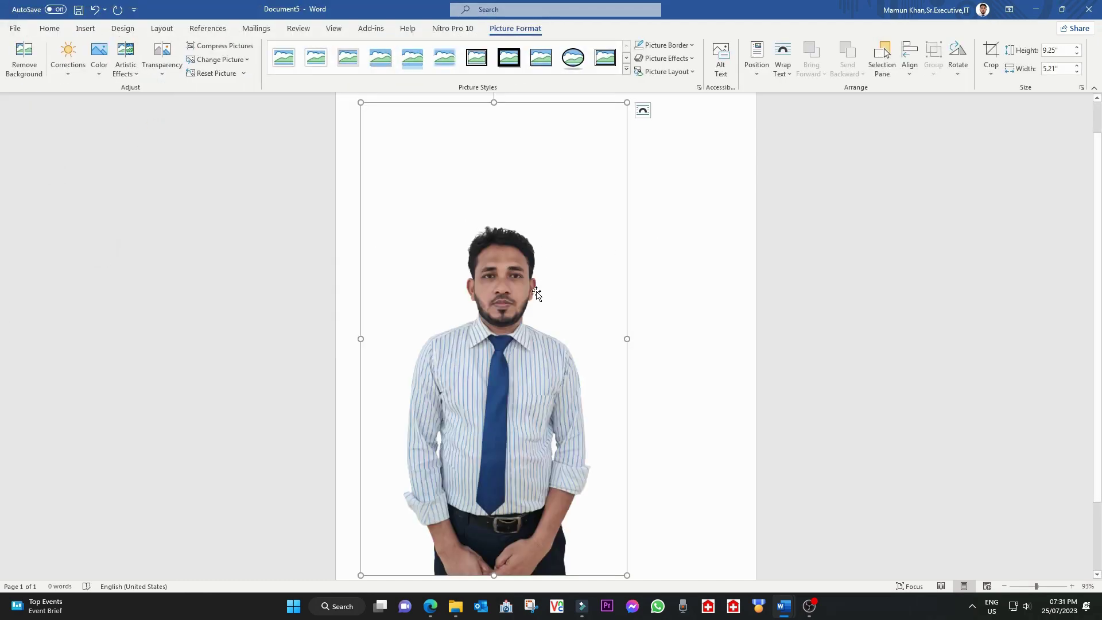
left_click(782, 64)
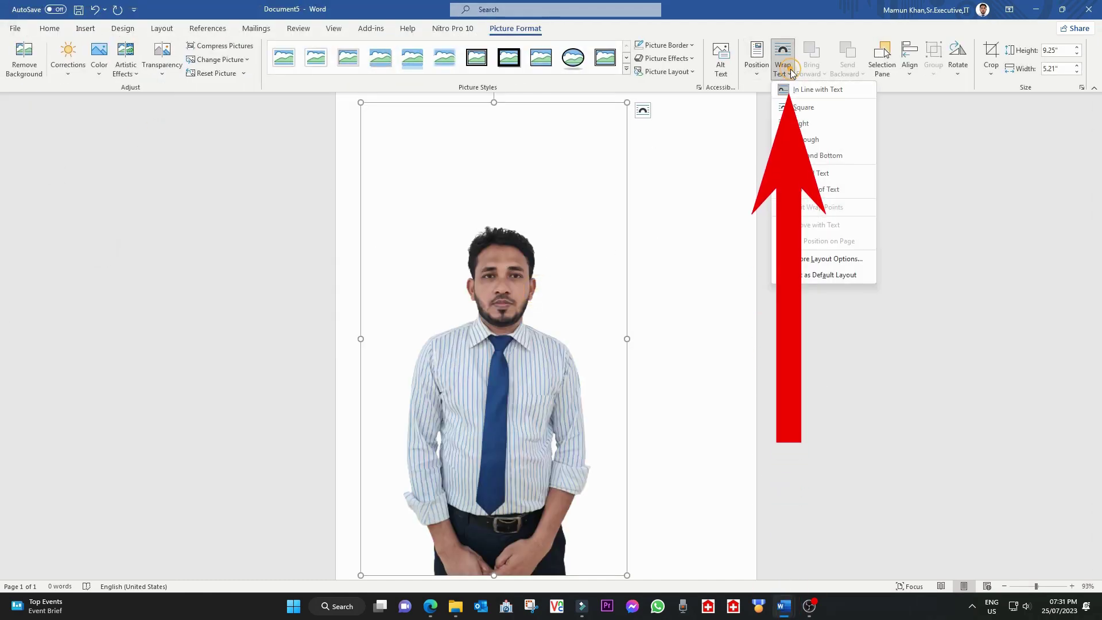
left_click(834, 193)
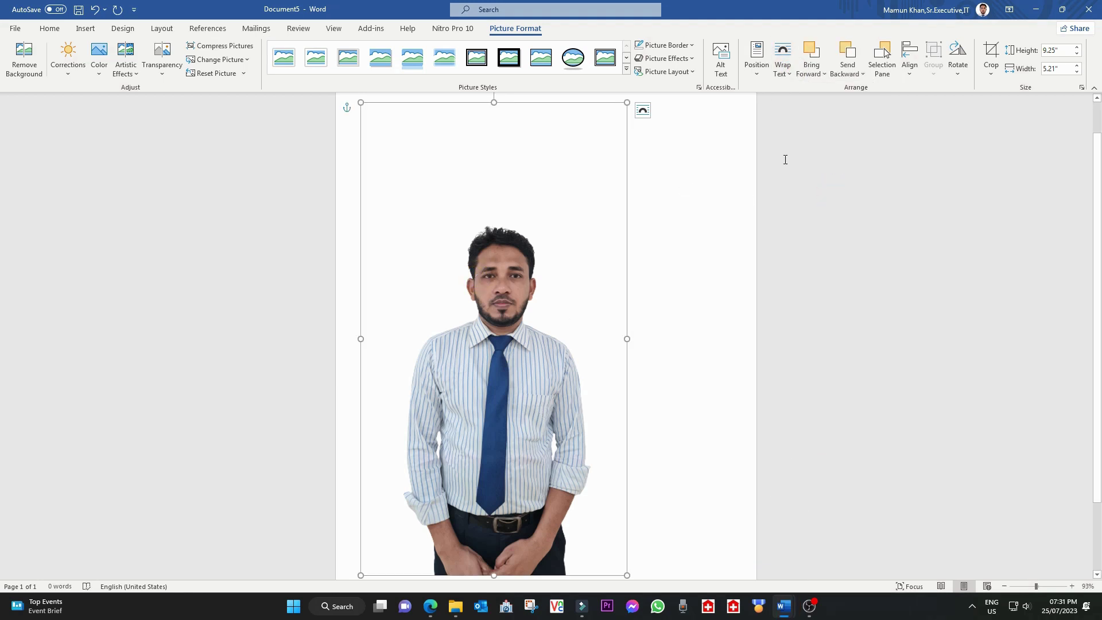
Step: Crop the cutout on all four sides to a head-and-shoulders portrait about 3.08 inches wide and 3.92 inches high
left_click(989, 56)
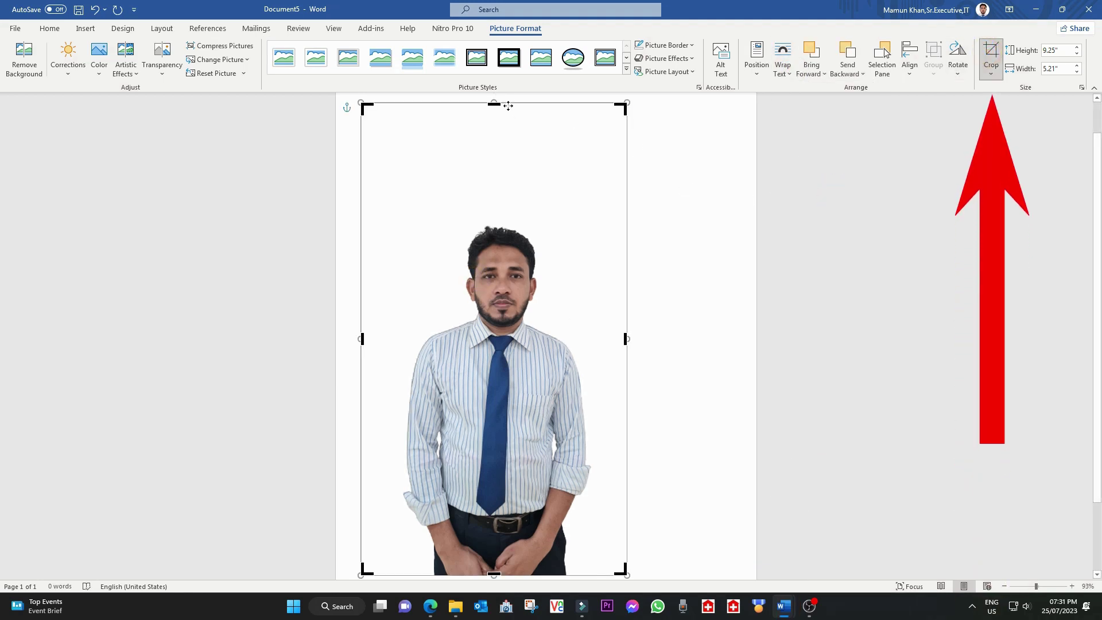
left_click_drag(495, 103, 509, 198)
left_click_drag(487, 574, 492, 392)
left_click_drag(625, 291, 573, 293)
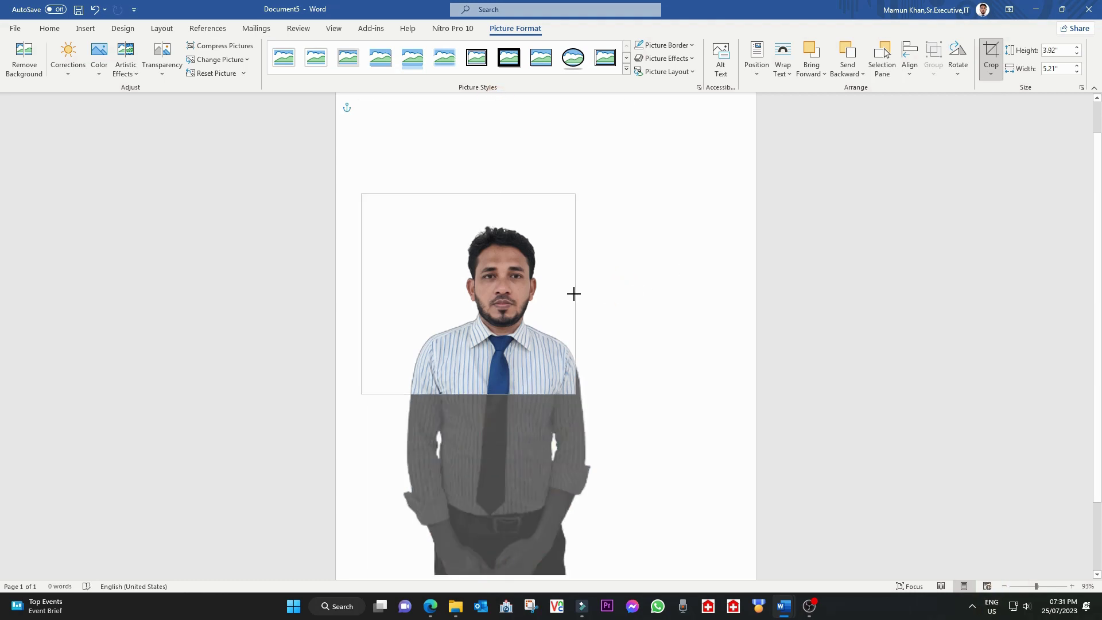
left_click_drag(362, 293, 421, 298)
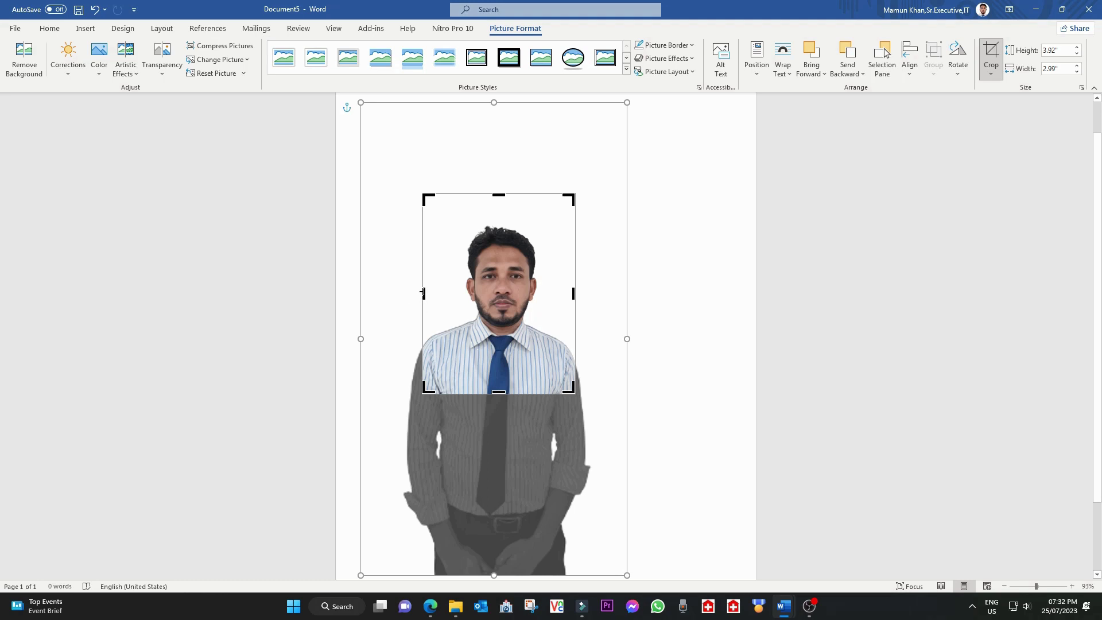
left_click_drag(421, 290, 418, 291)
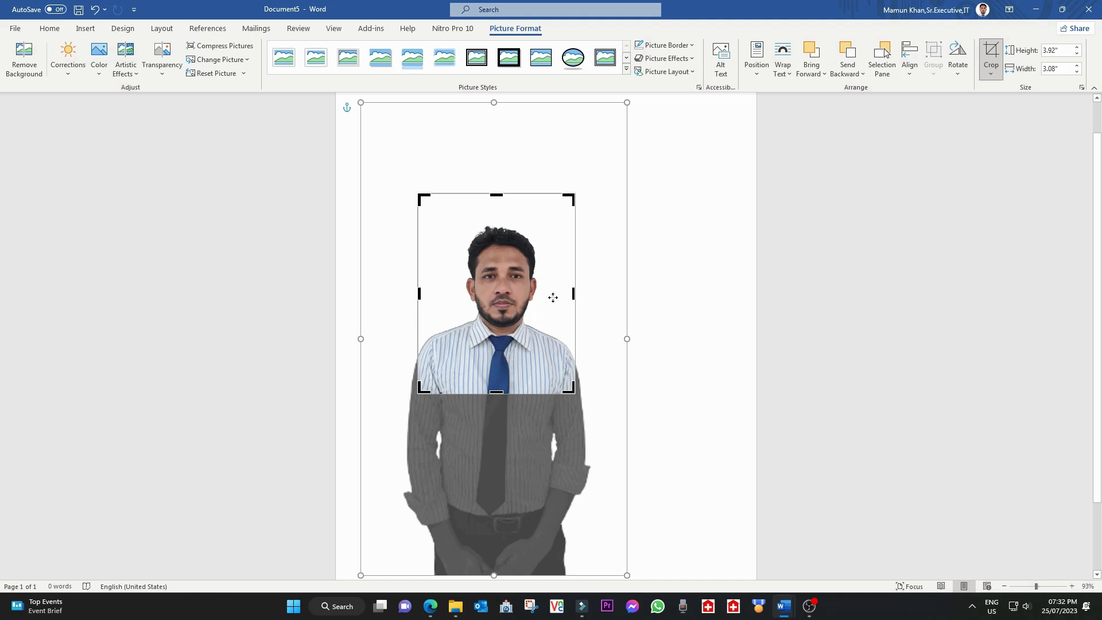
left_click(706, 272)
Step: Set the cropped portrait's height to 2 inches
left_click(496, 355)
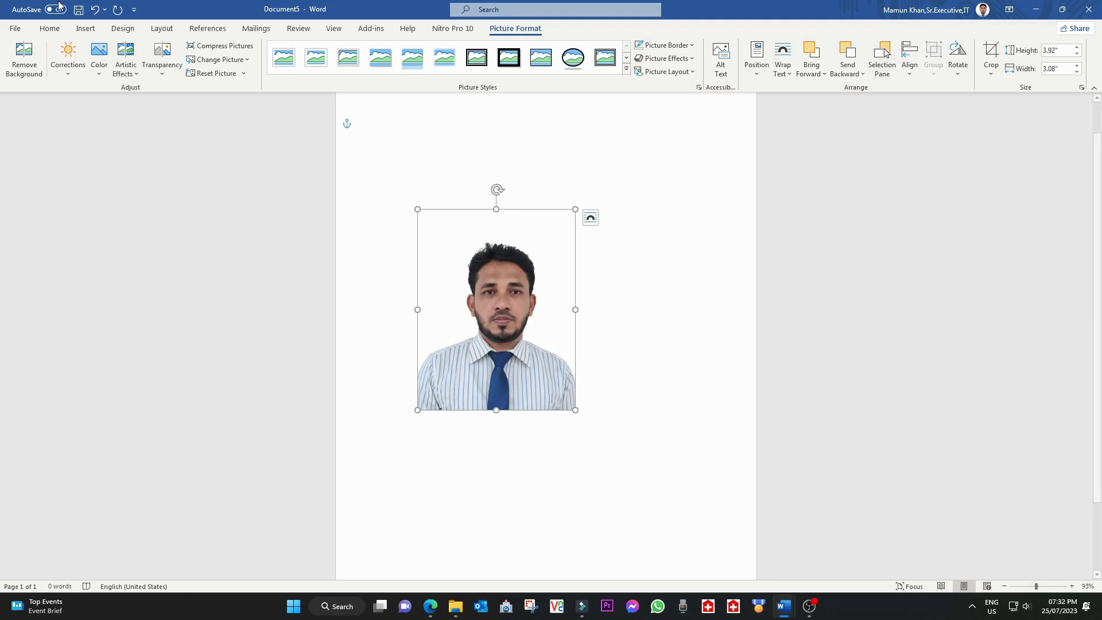
left_click(1065, 51)
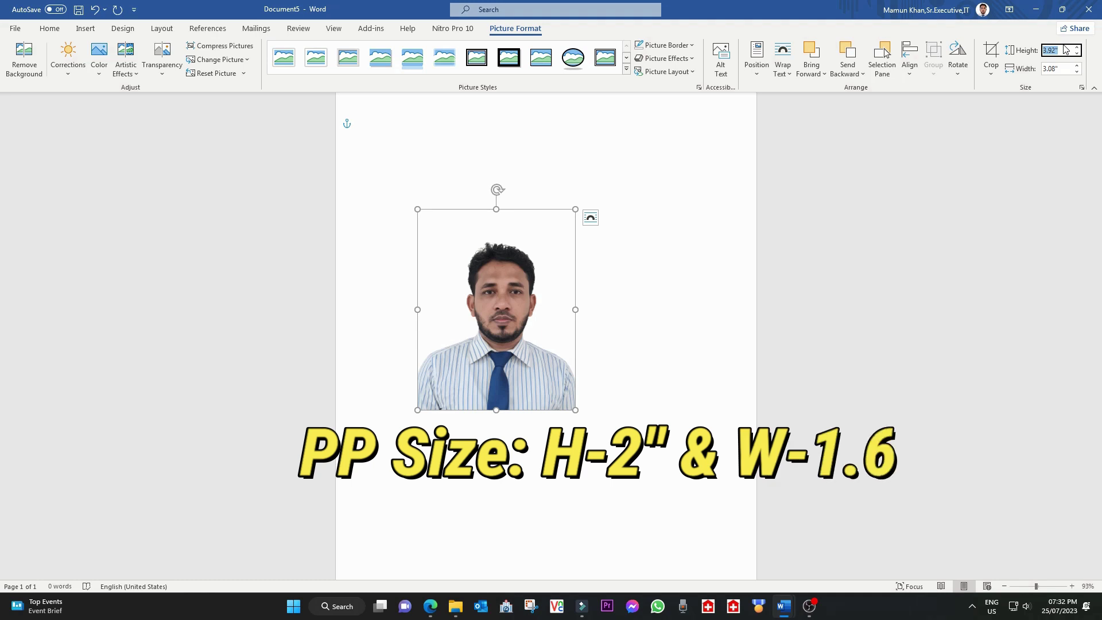
type("2")
key("Tab")
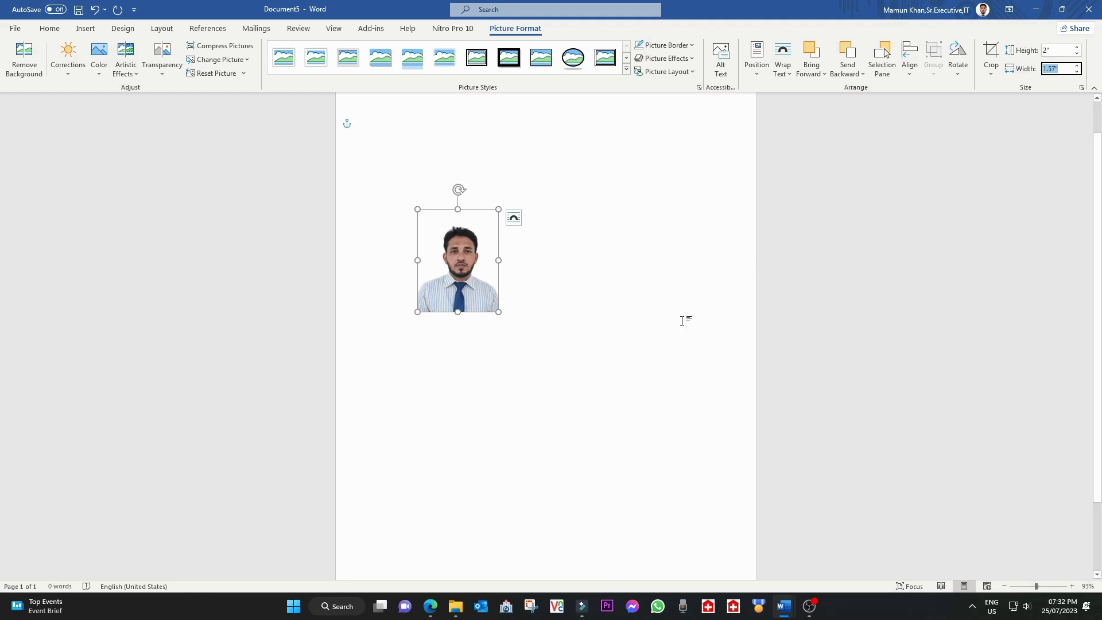
left_click(696, 224)
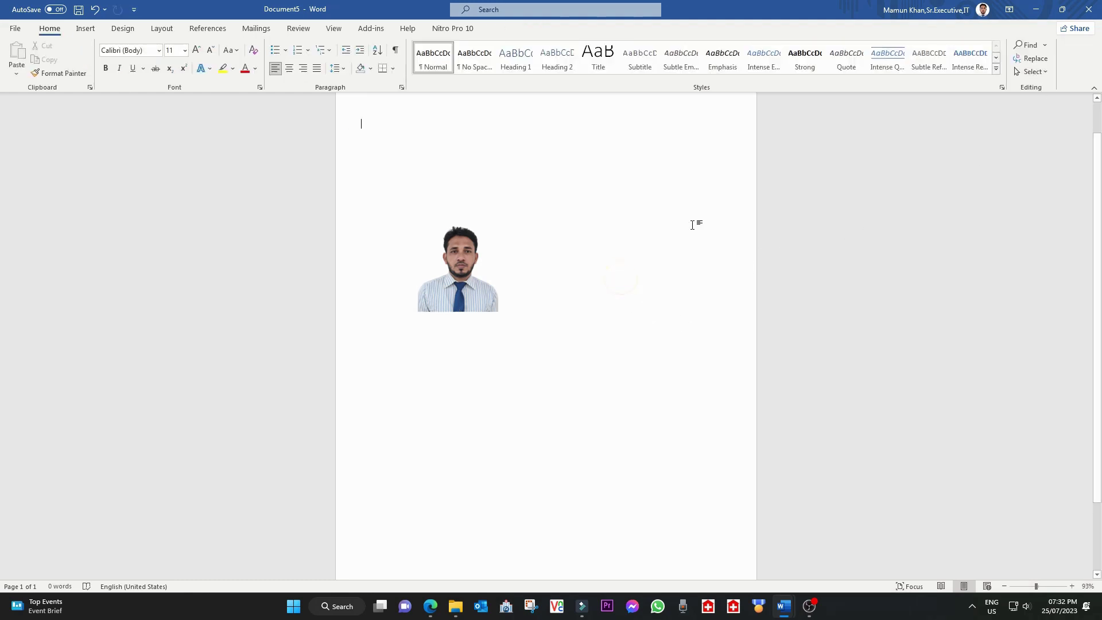
Step: Set the measurement units to inches in Word's advanced display options
left_click(464, 275)
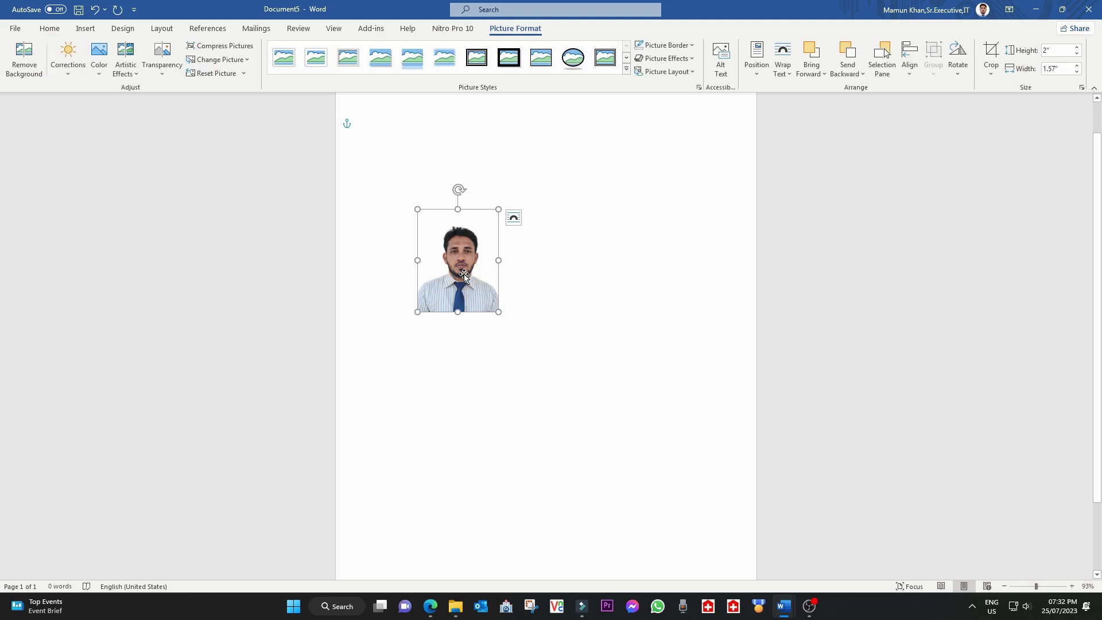
left_click(1056, 49)
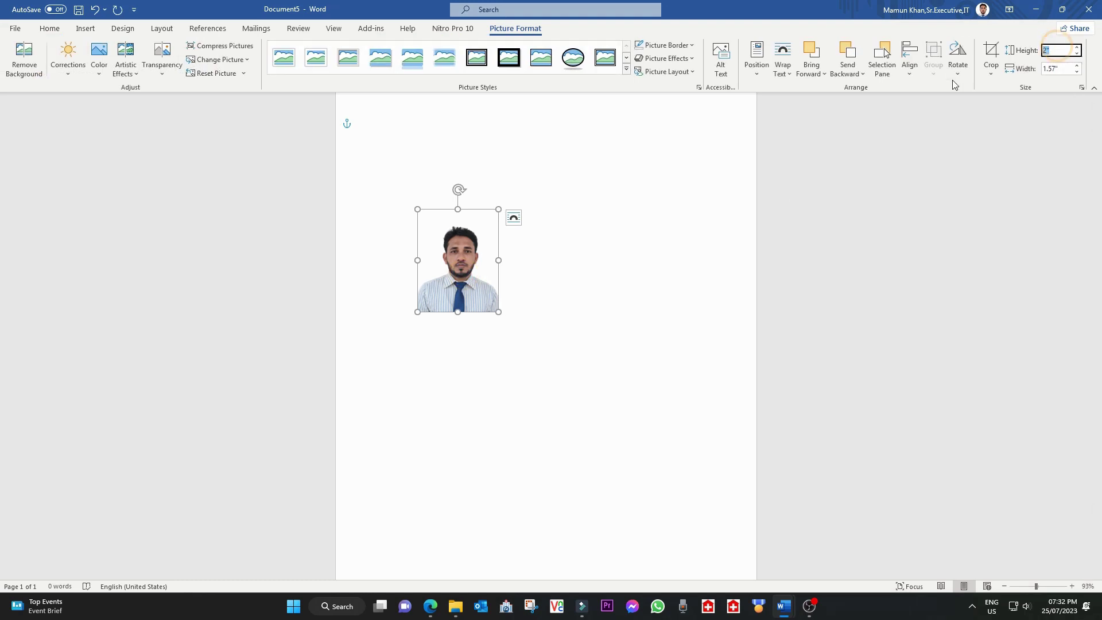
left_click(16, 29)
left_click(56, 573)
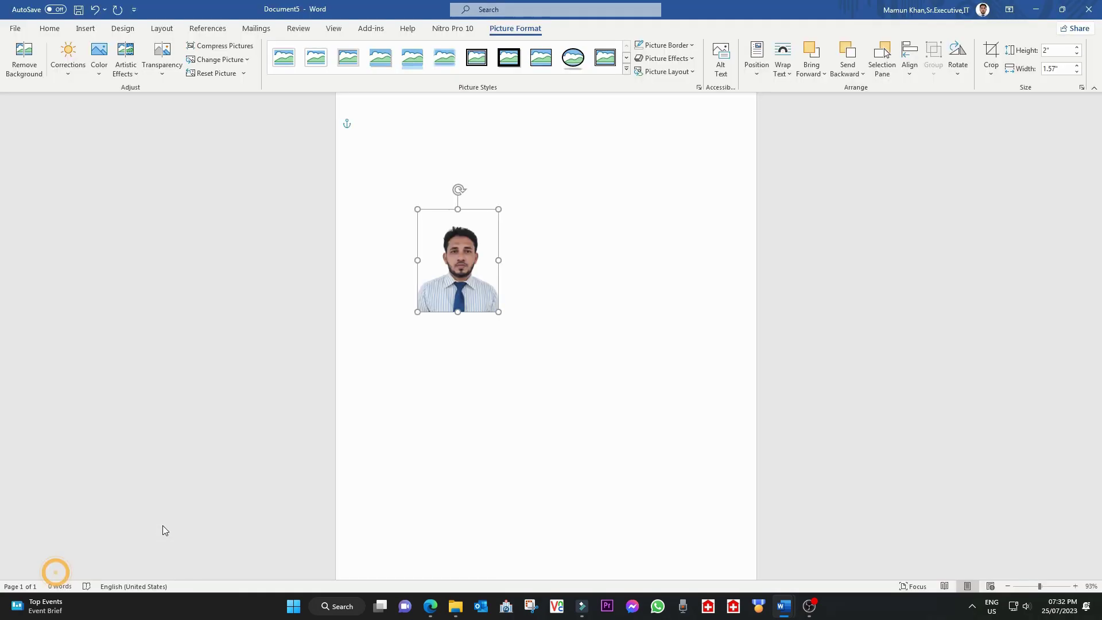
left_click(353, 223)
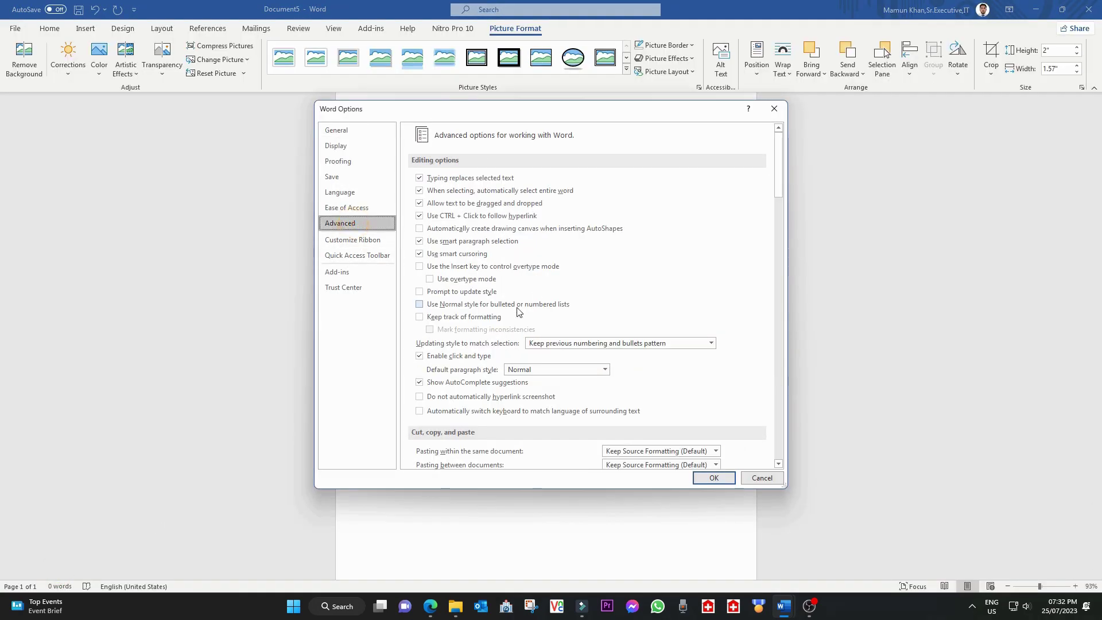
scroll(519, 310, "down", 15)
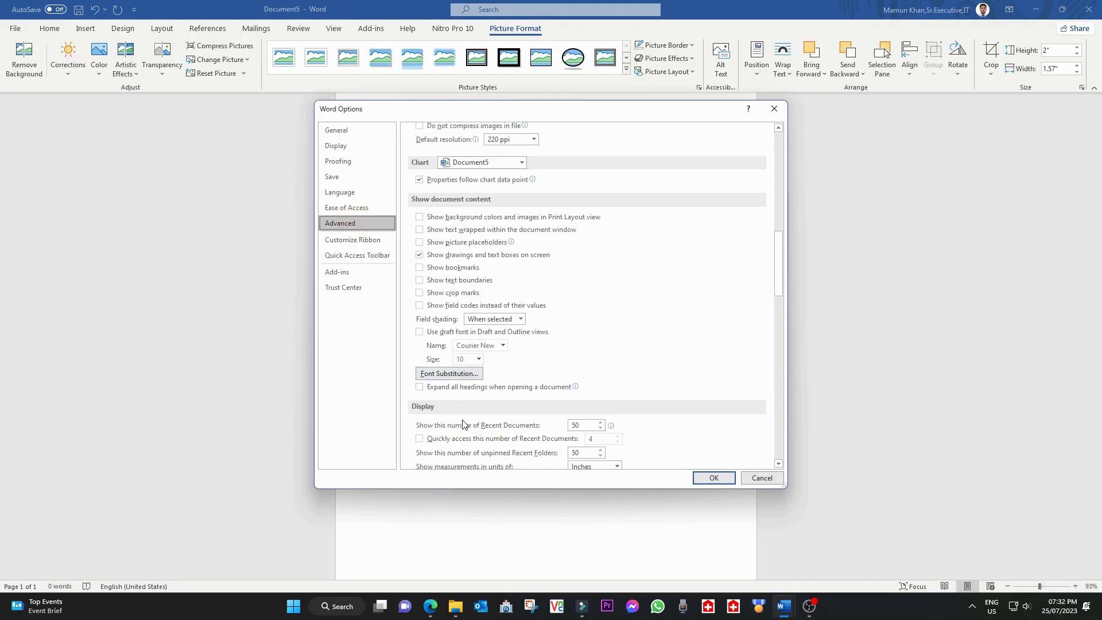
scroll(464, 424, "down", 3)
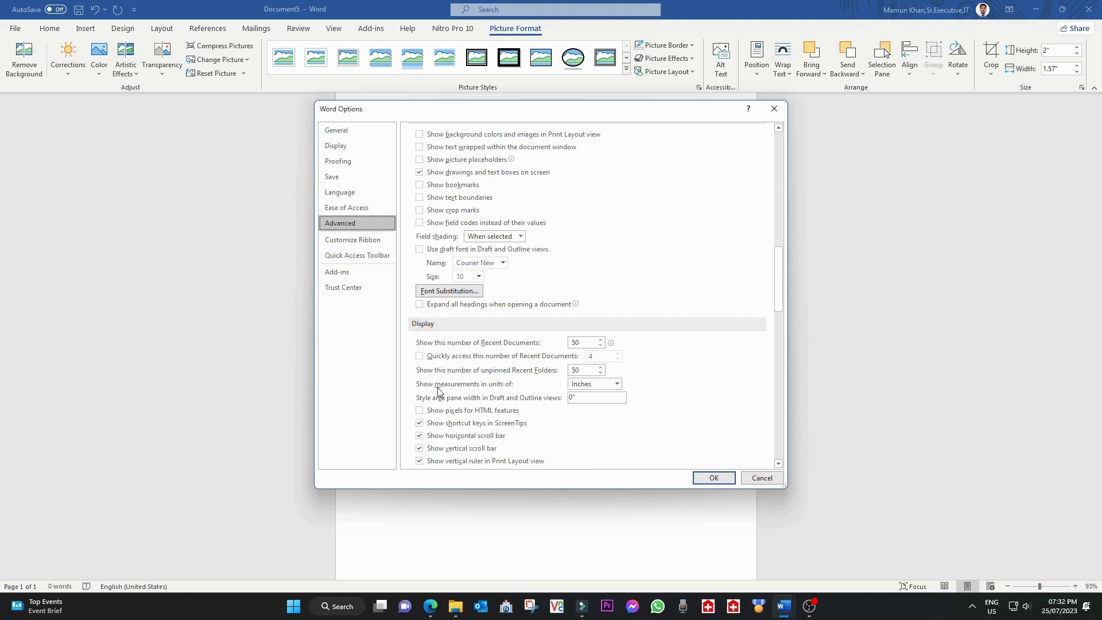
left_click(578, 385)
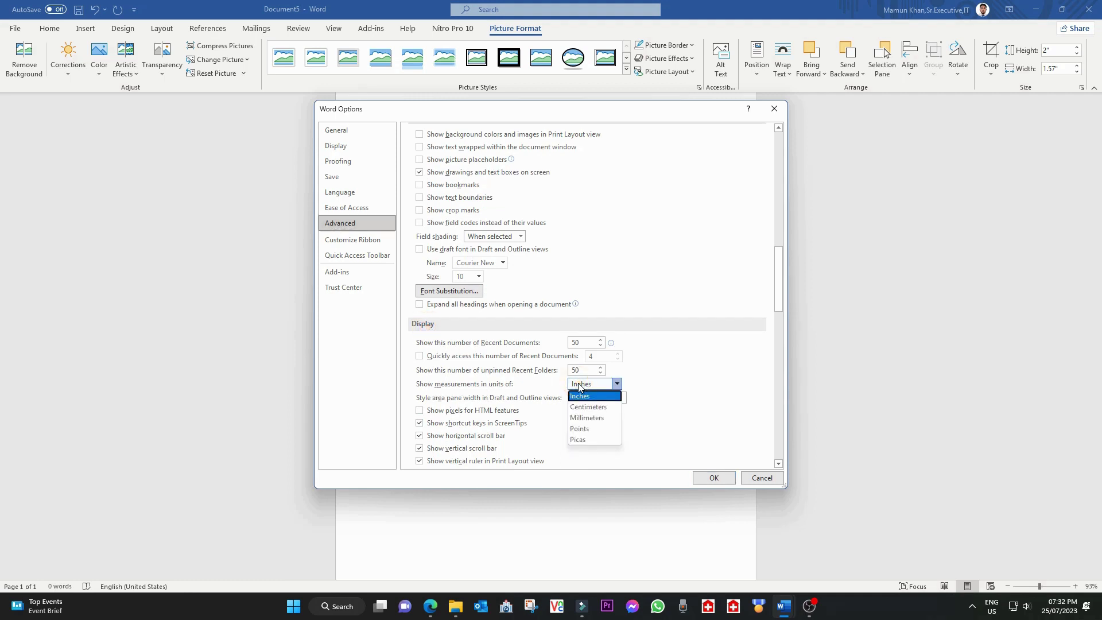
left_click(591, 396)
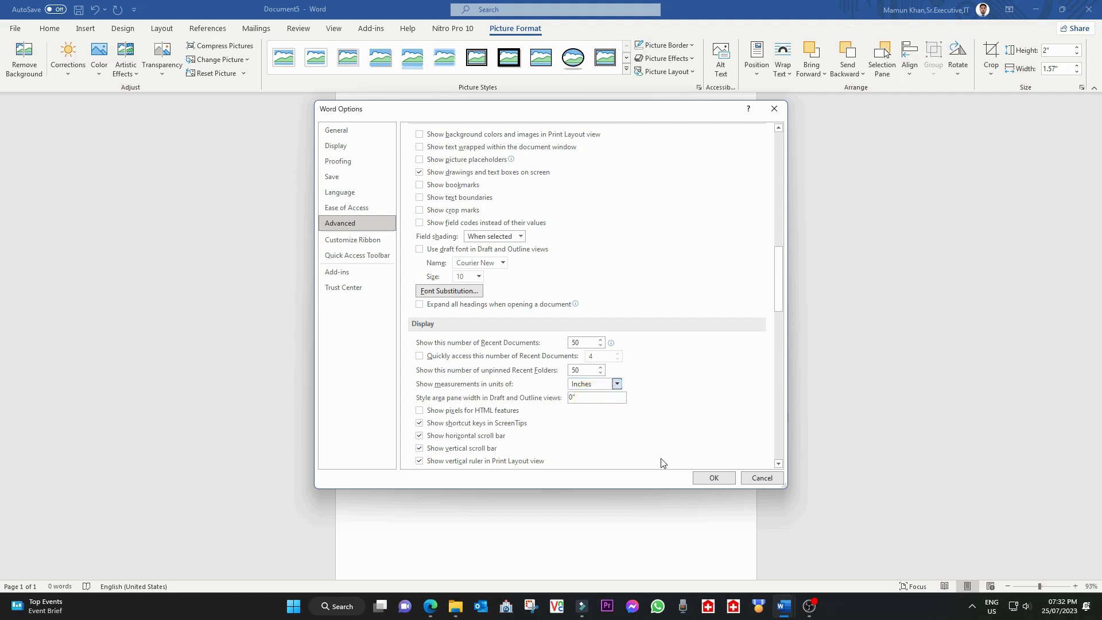
left_click(714, 477)
Step: Draw a rectangle about 2.48 inches high and 2.18 inches wide beside the portrait
left_click(428, 233)
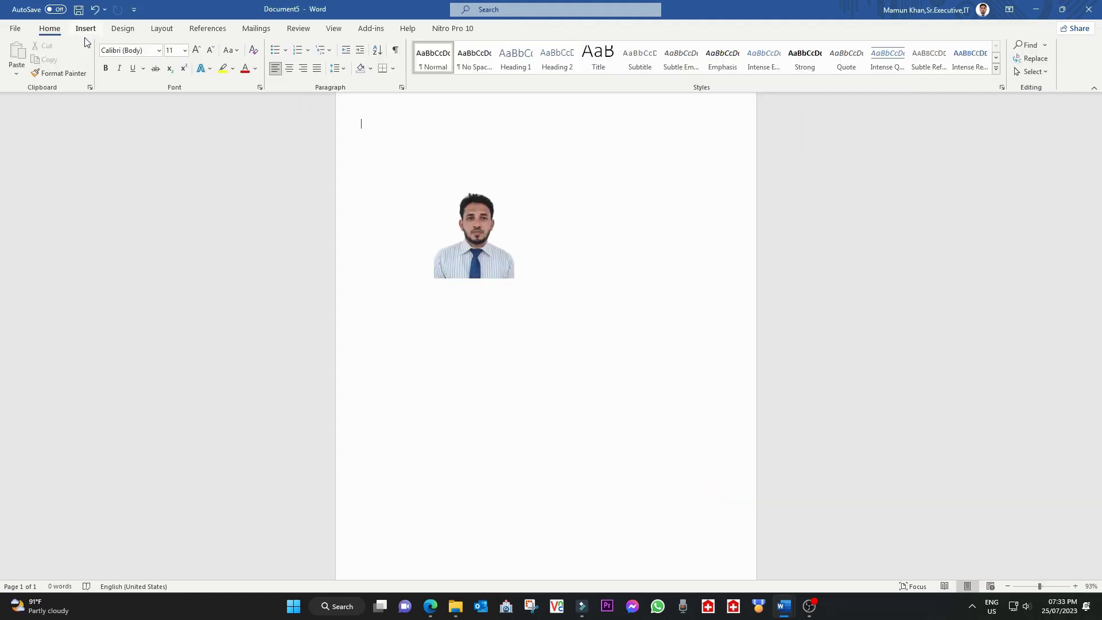
left_click(457, 234)
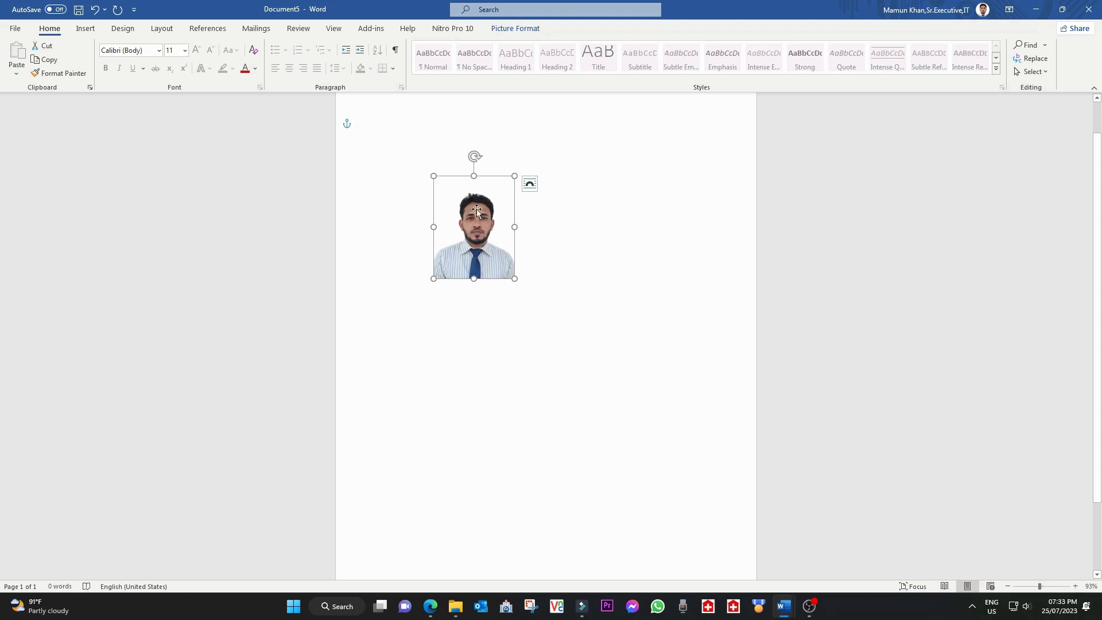
left_click(86, 29)
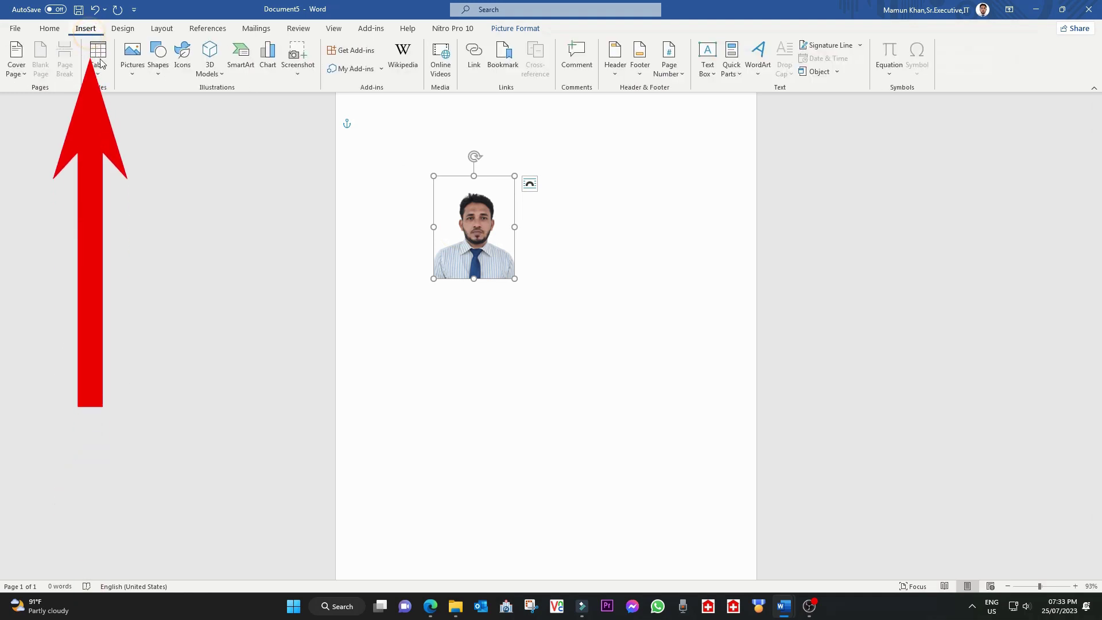
left_click(161, 77)
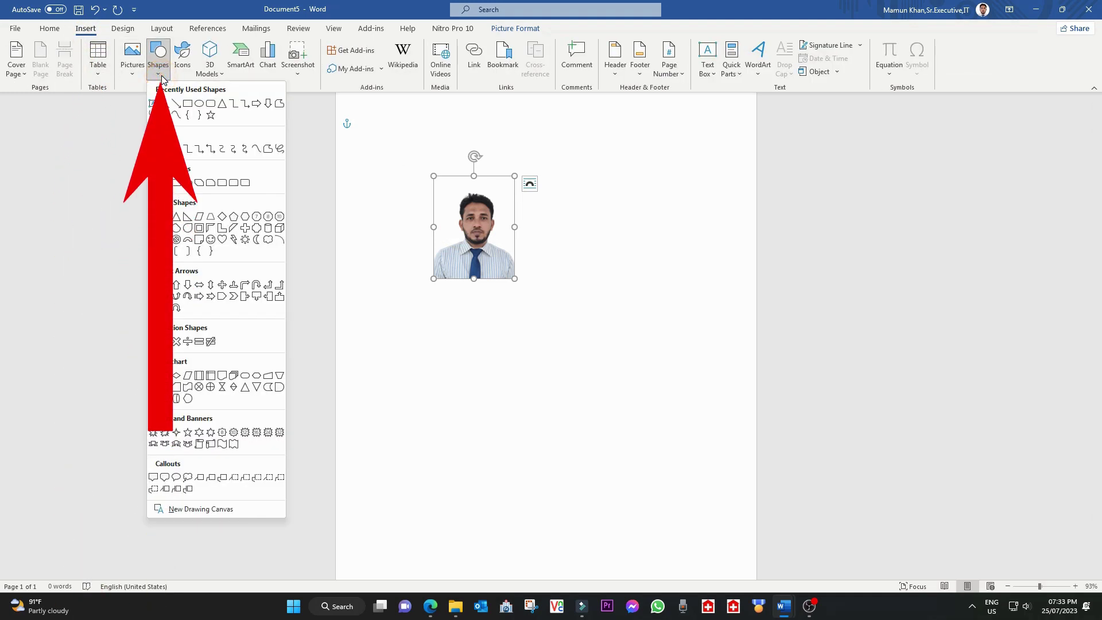
left_click(188, 104)
left_click_drag(554, 176, 665, 303)
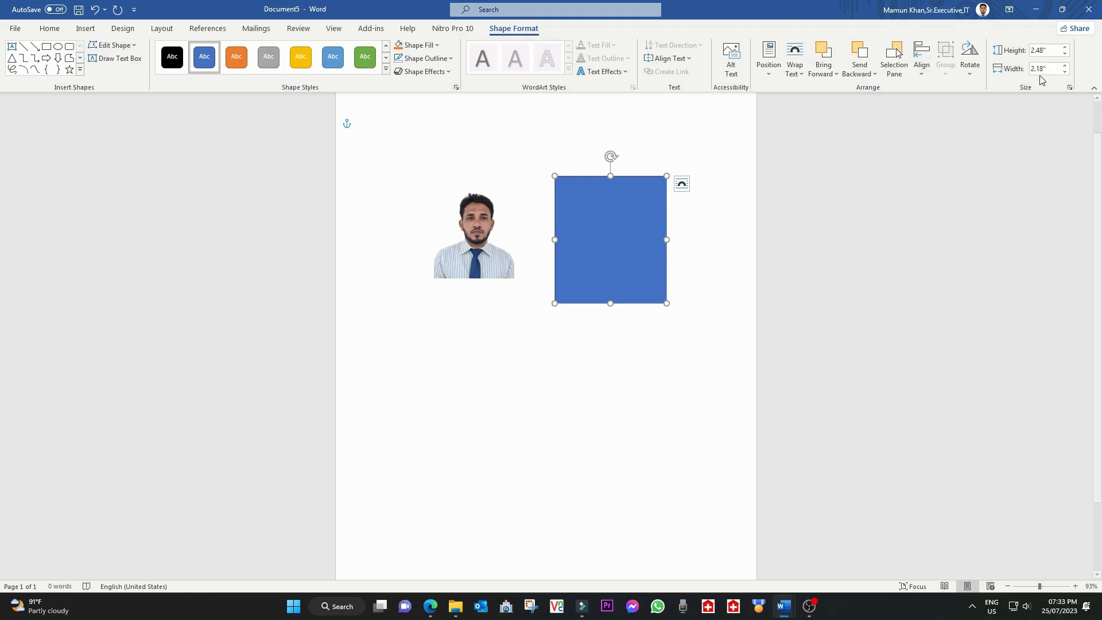
Step: Resize the blue rectangle to 2 inches high and 1.6 inches wide
left_click(1045, 50)
type("2")
left_click(1059, 71)
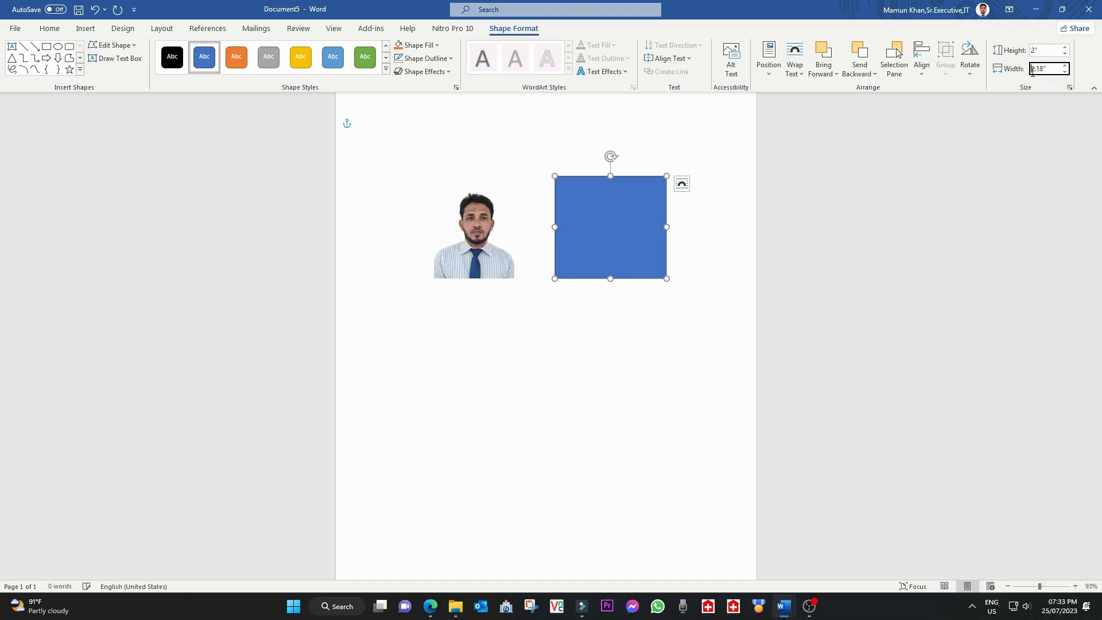
type("1.6")
left_click(623, 332)
Step: Remove the outline from the blue rectangle
left_click(620, 233)
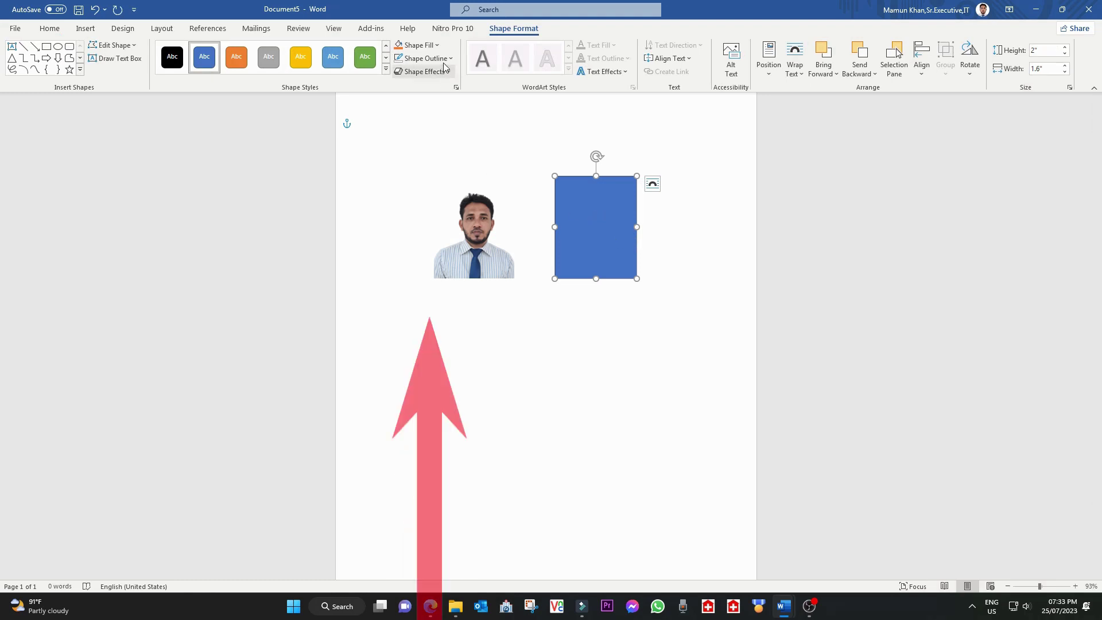
left_click(425, 58)
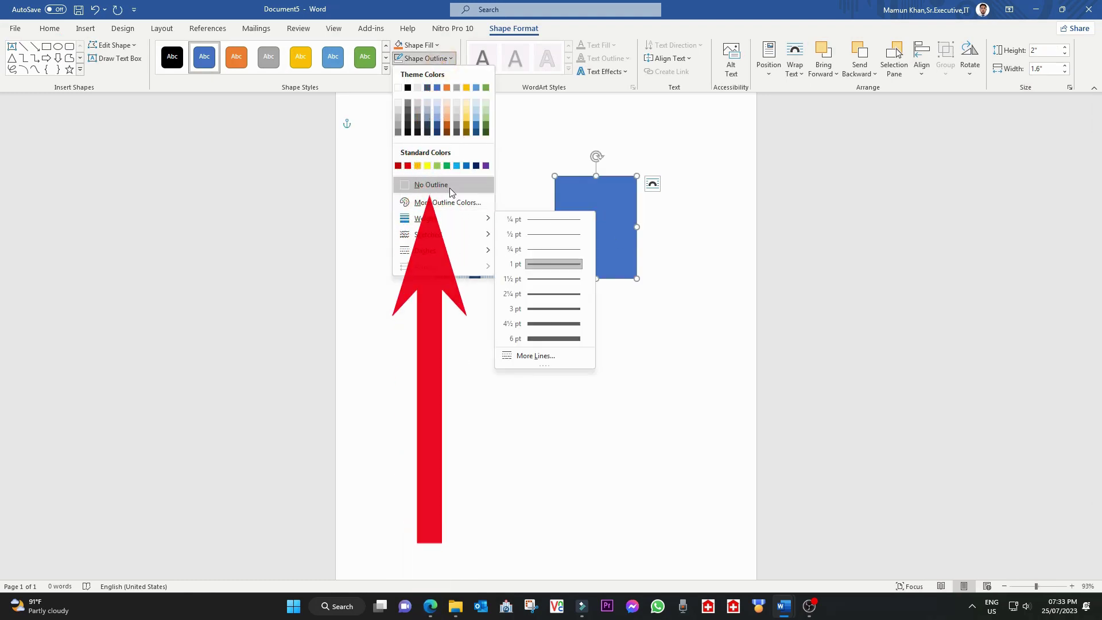
left_click(433, 186)
left_click(509, 307)
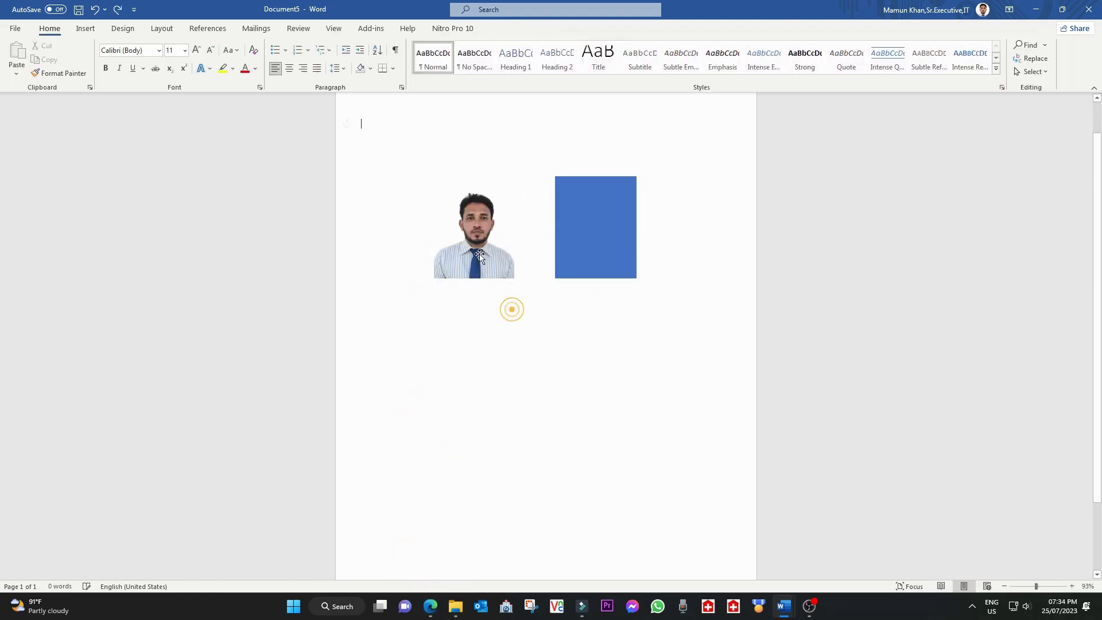
Step: Set the portrait's brightness to 10% and contrast to 10% in the picture corrections
left_click(474, 230)
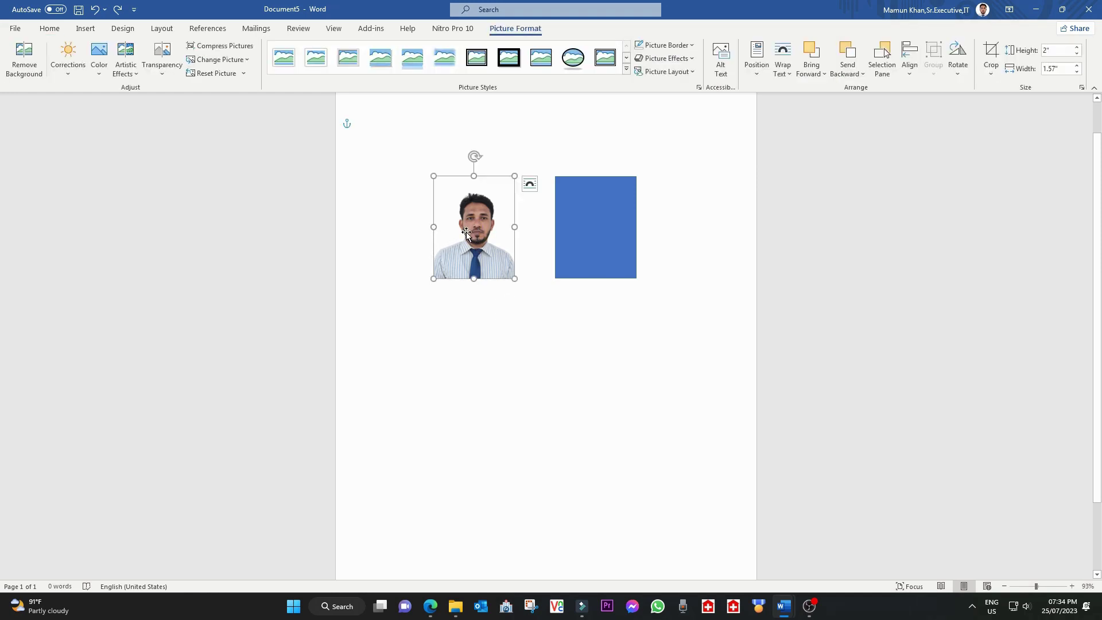
left_click(68, 58)
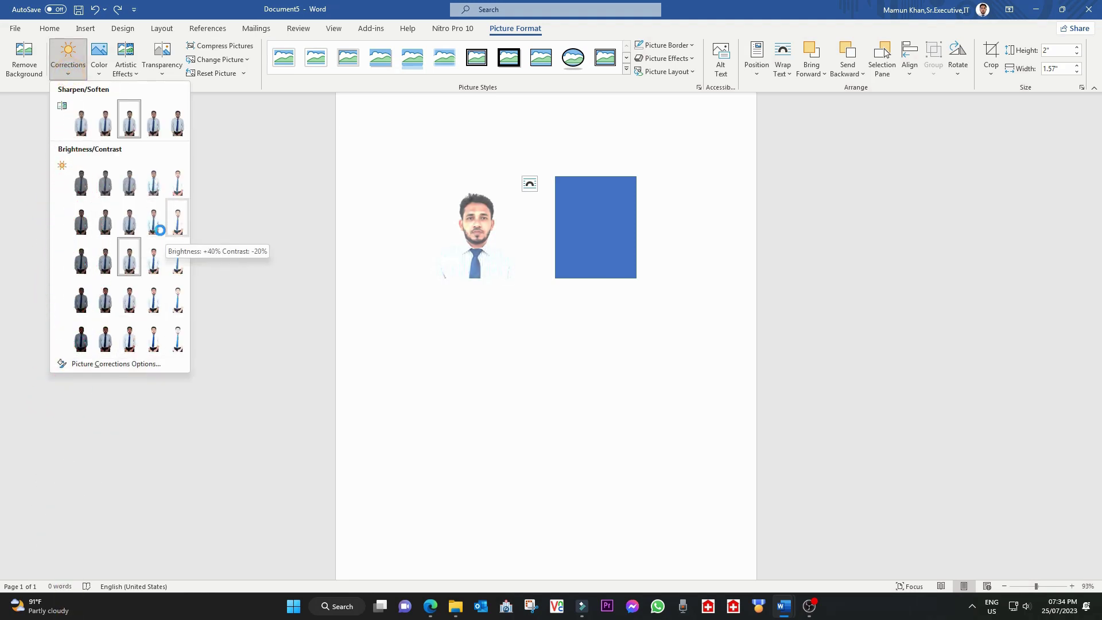
left_click(126, 367)
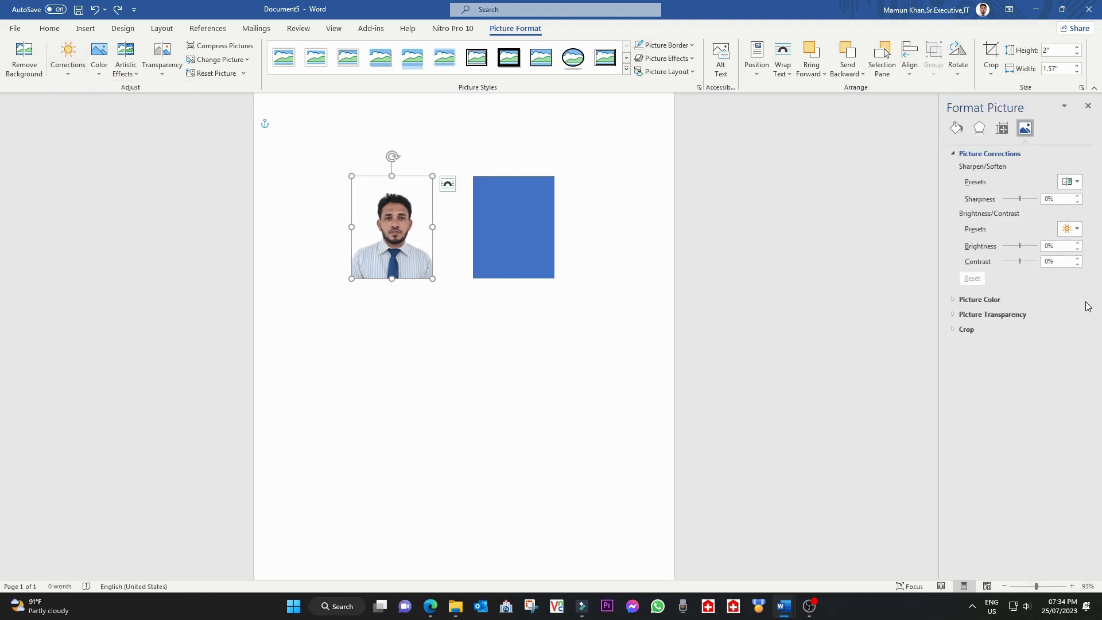
left_click_drag(1063, 249, 1038, 253)
type("10")
key("Tab")
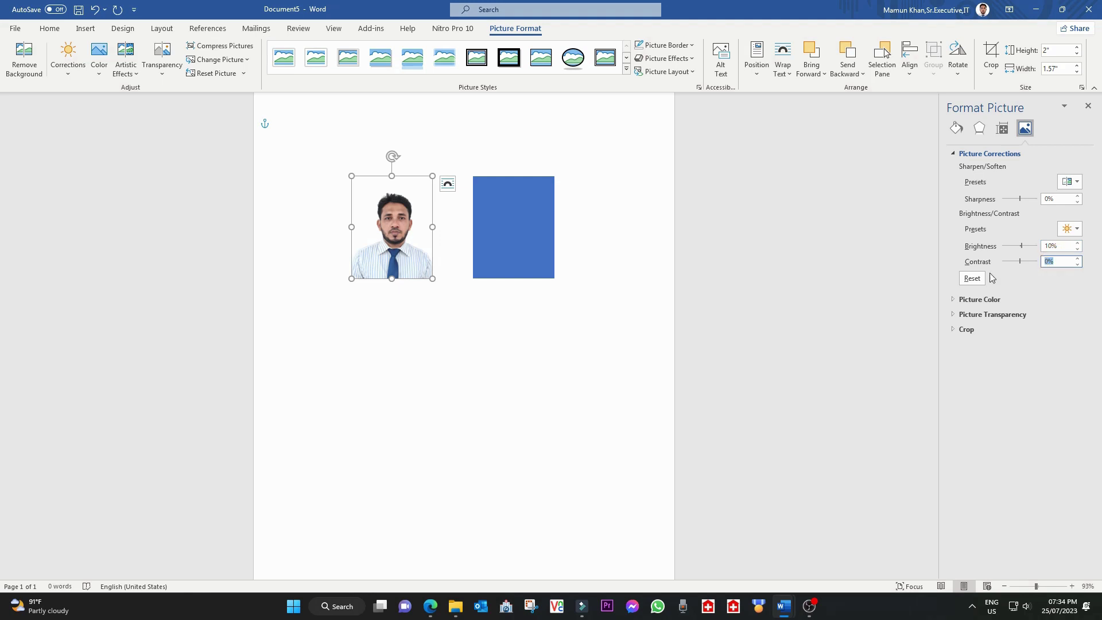
type("10")
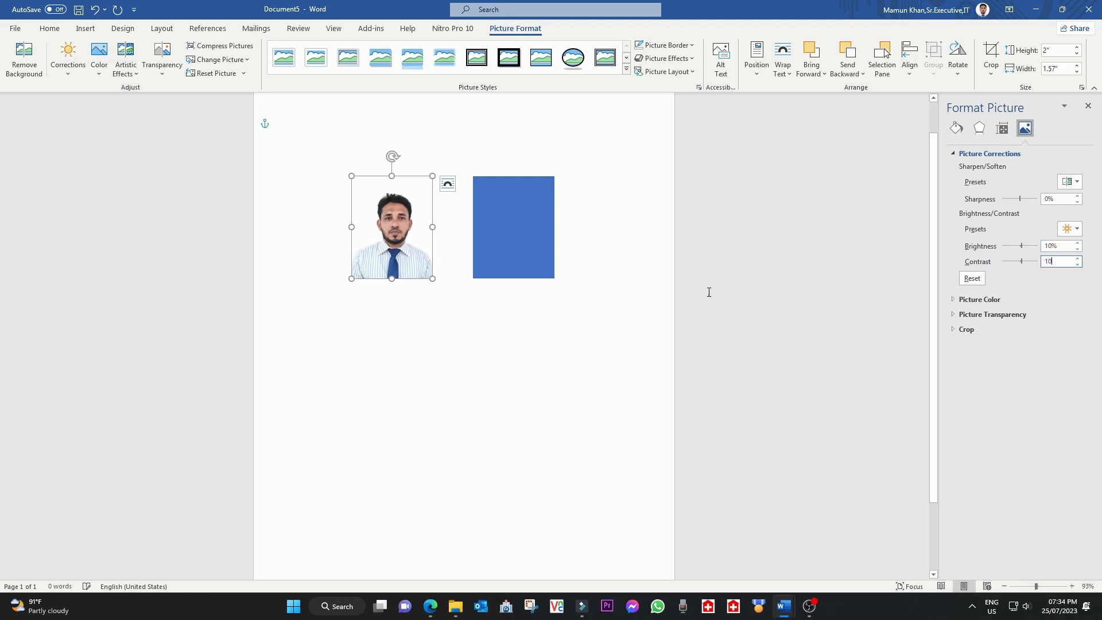
left_click(442, 343)
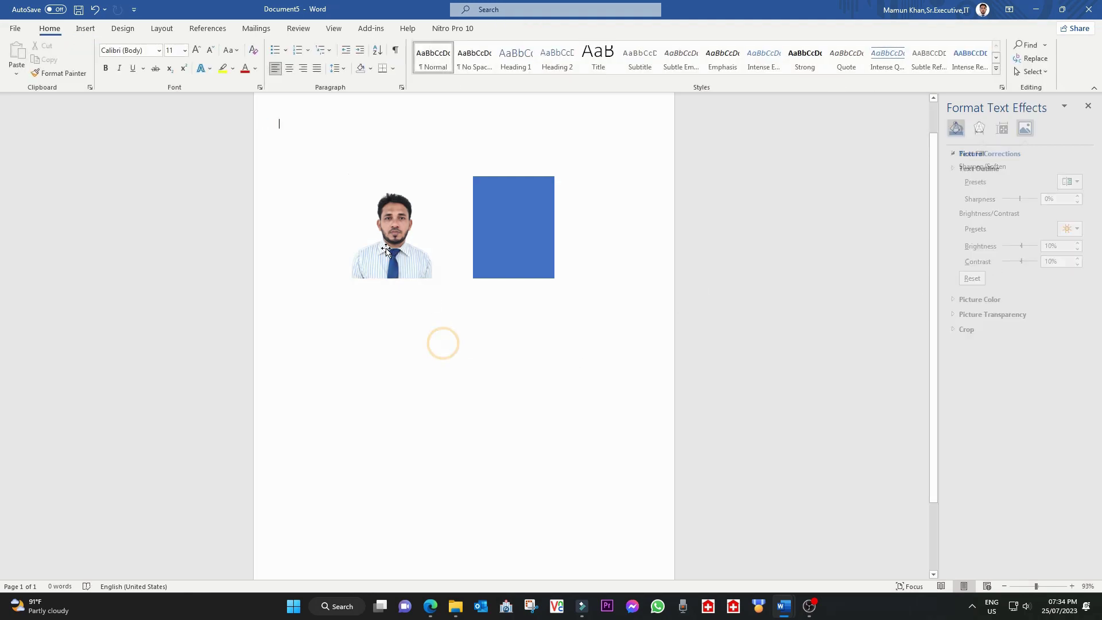
Step: Move the portrait over the blue rectangle and send the rectangle to the back as its background
left_click(376, 267)
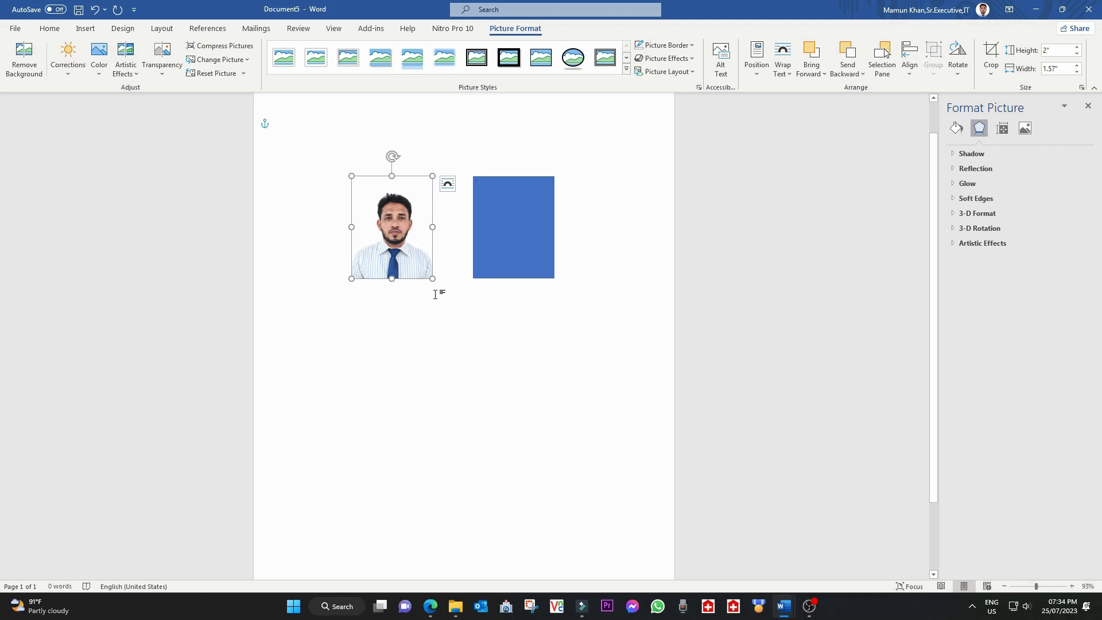
left_click_drag(396, 247, 519, 247)
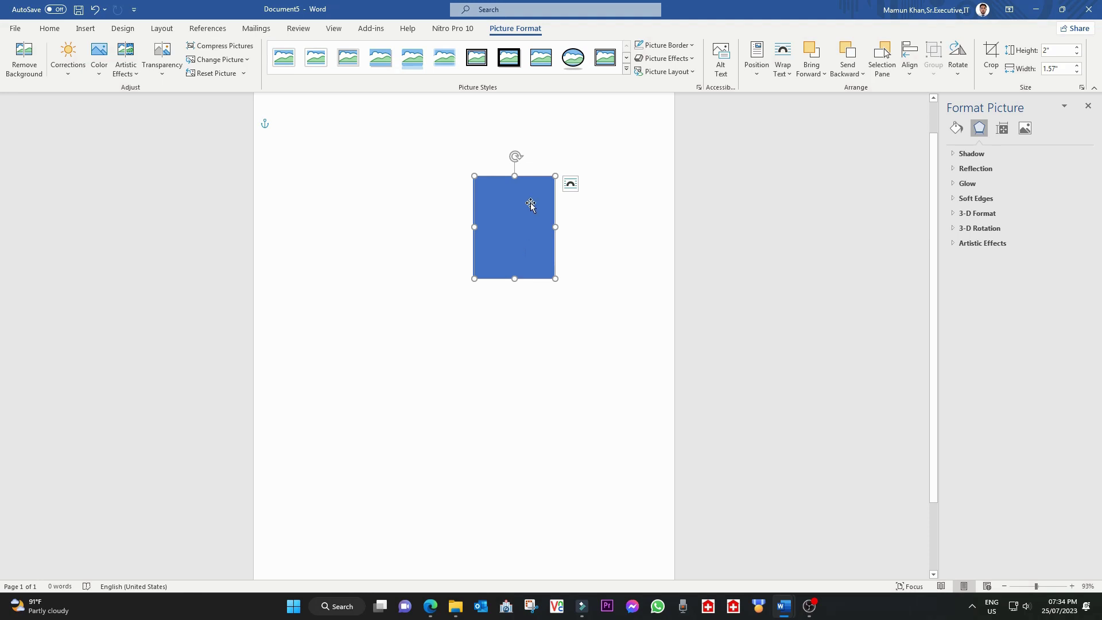
right_click(505, 227)
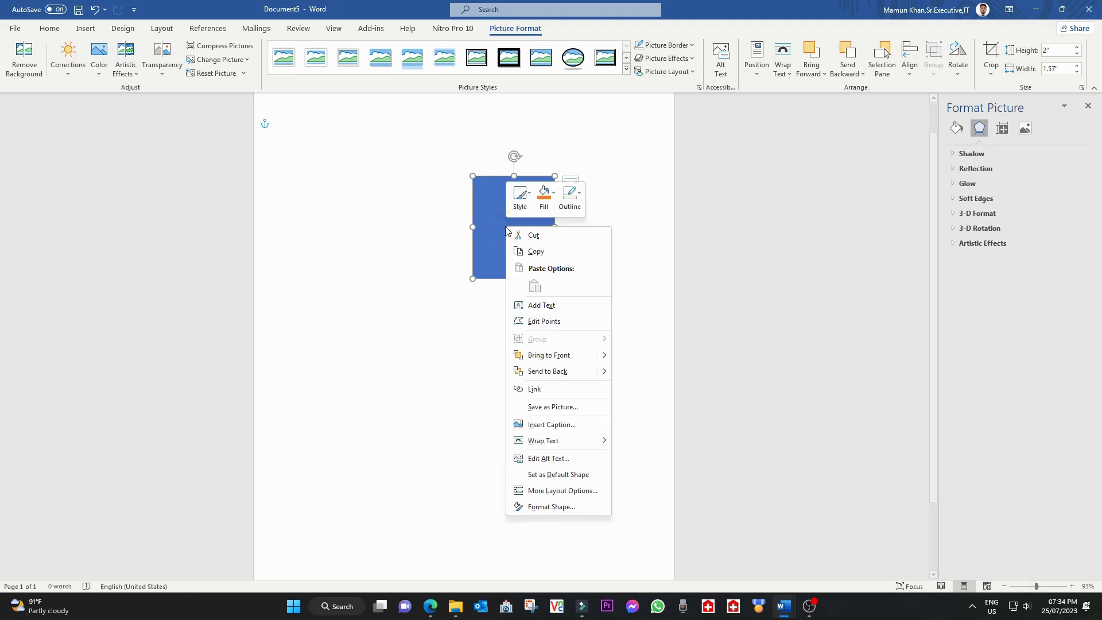
left_click(548, 371)
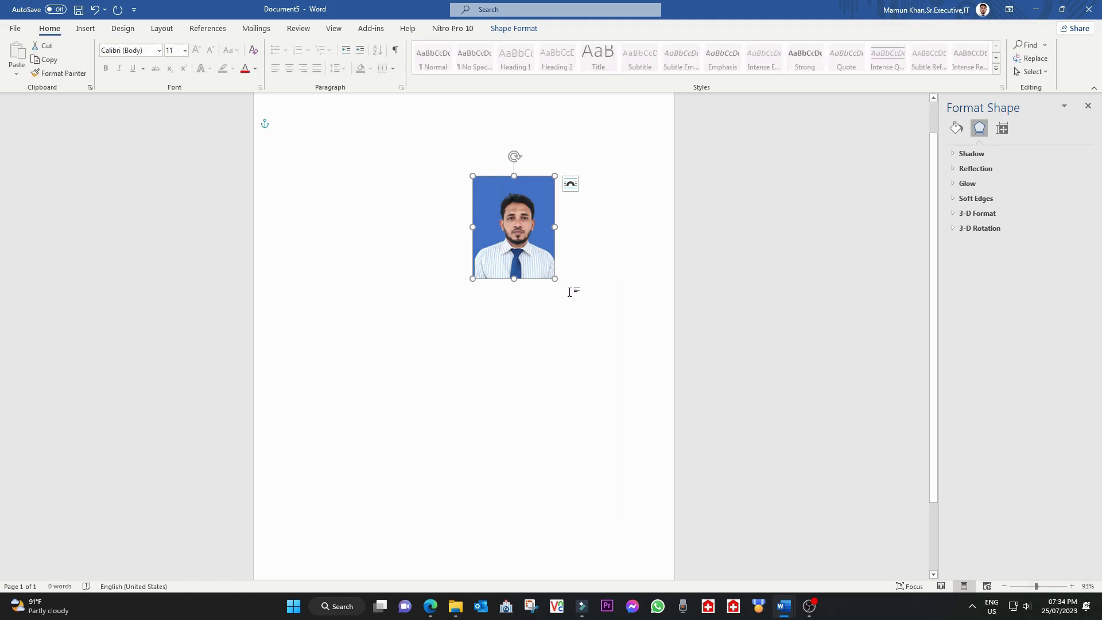
Step: Group the portrait and the blue rectangle into a single object
left_click(570, 183)
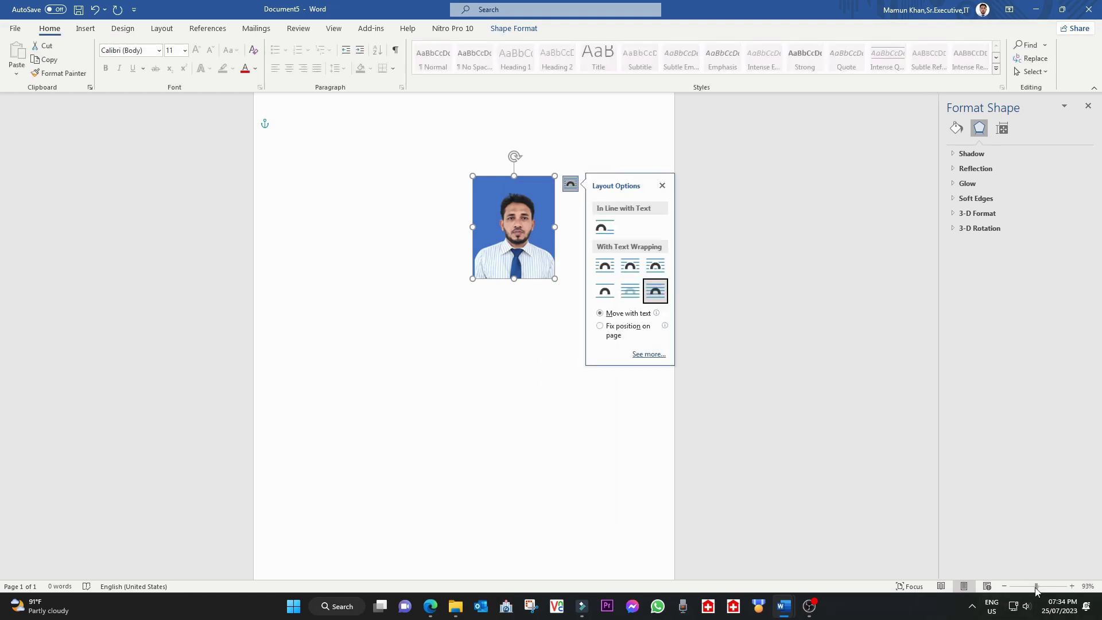
left_click_drag(1036, 586, 1045, 587)
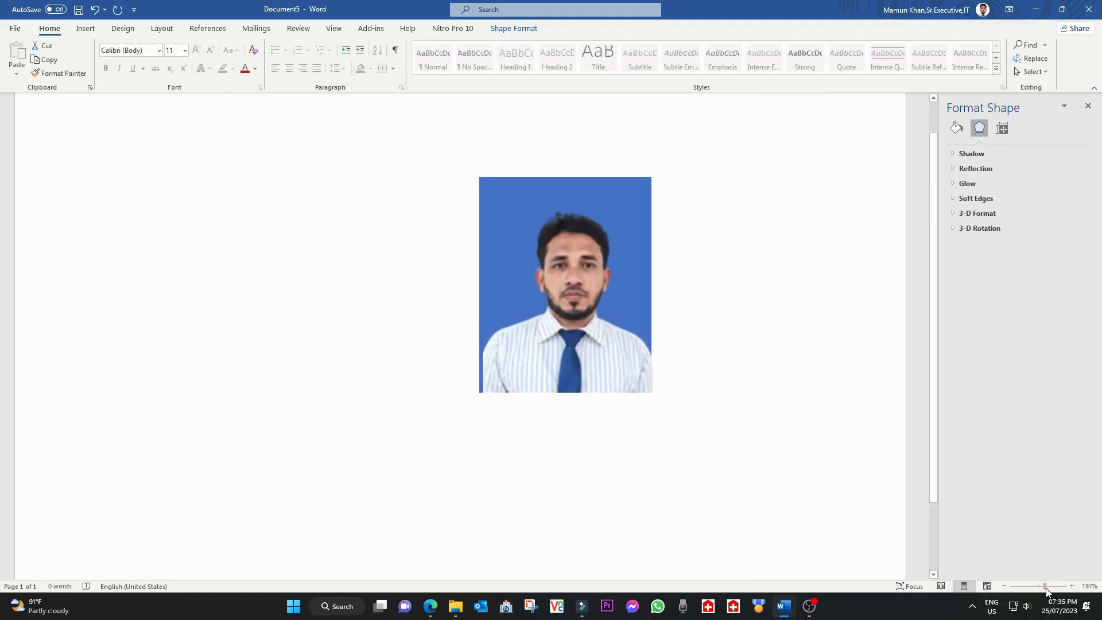
left_click(666, 417)
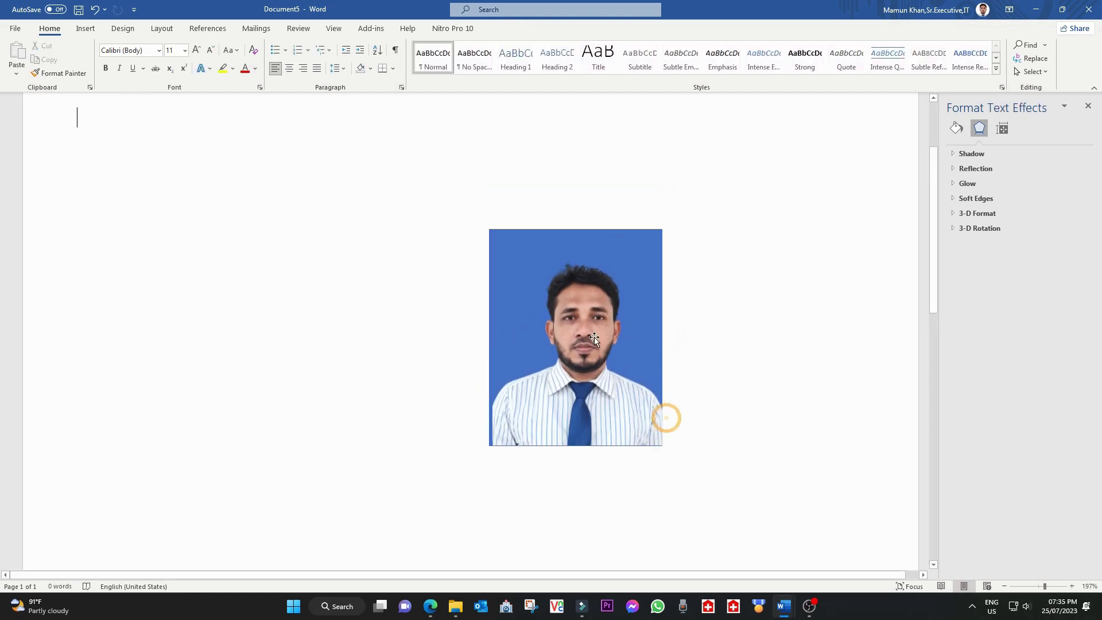
left_click(594, 337)
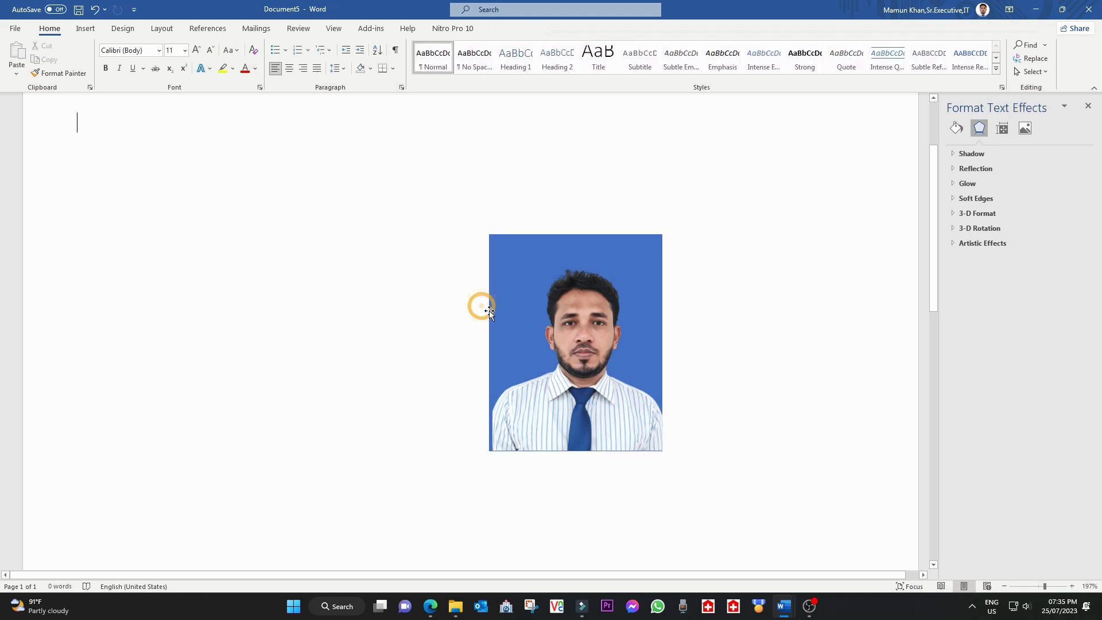
left_click(489, 311)
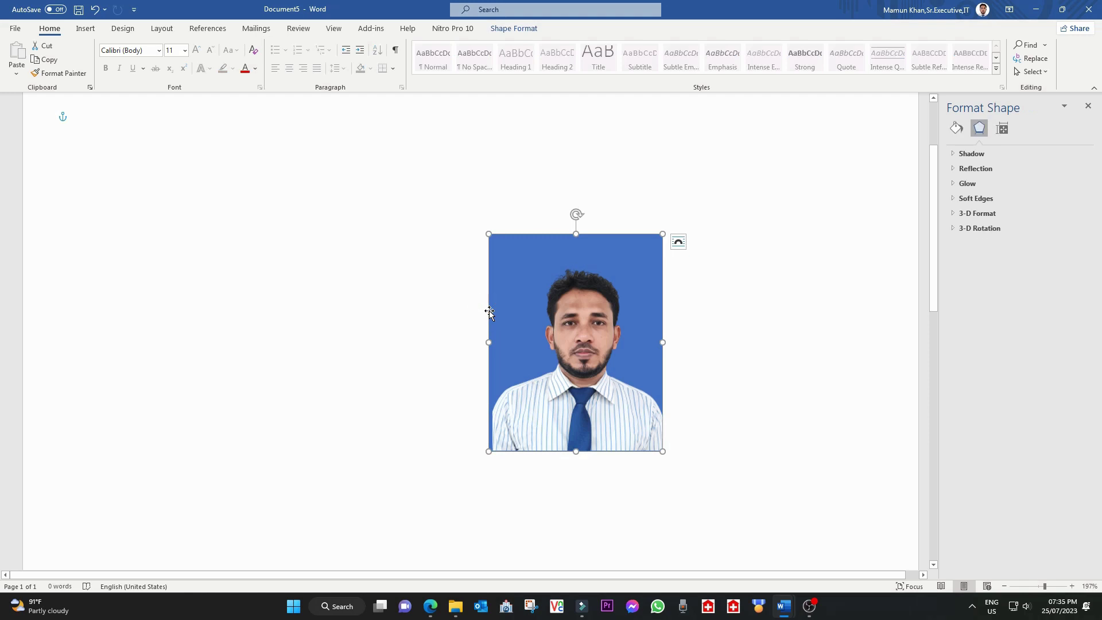
right_click(577, 297)
mouse_move(631, 375)
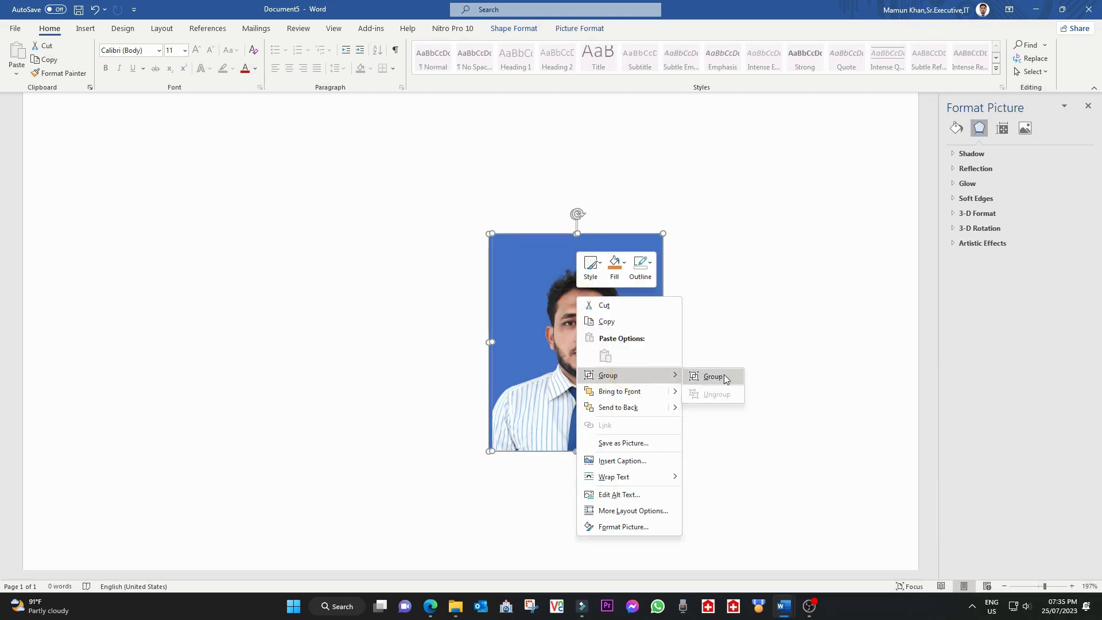
left_click(724, 374)
left_click(750, 339)
Step: Move the grouped passport photo to the upper-left corner of the page
left_click_drag(590, 320, 288, 234)
scroll(322, 304, "down", 3)
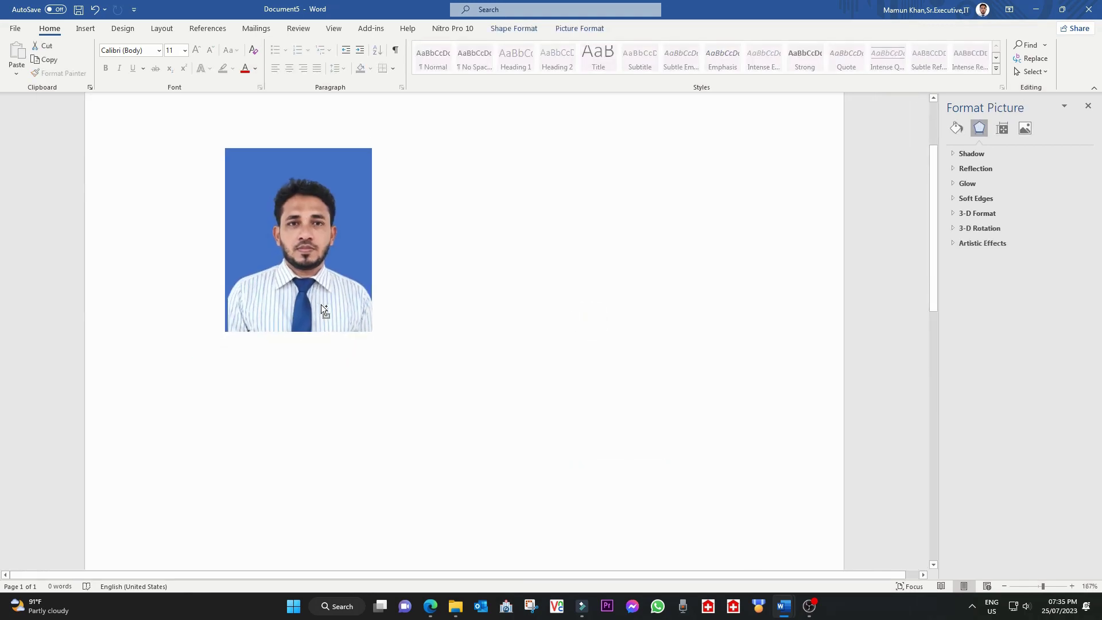
scroll(321, 304, "down", 2)
left_click_drag(350, 353, 249, 256)
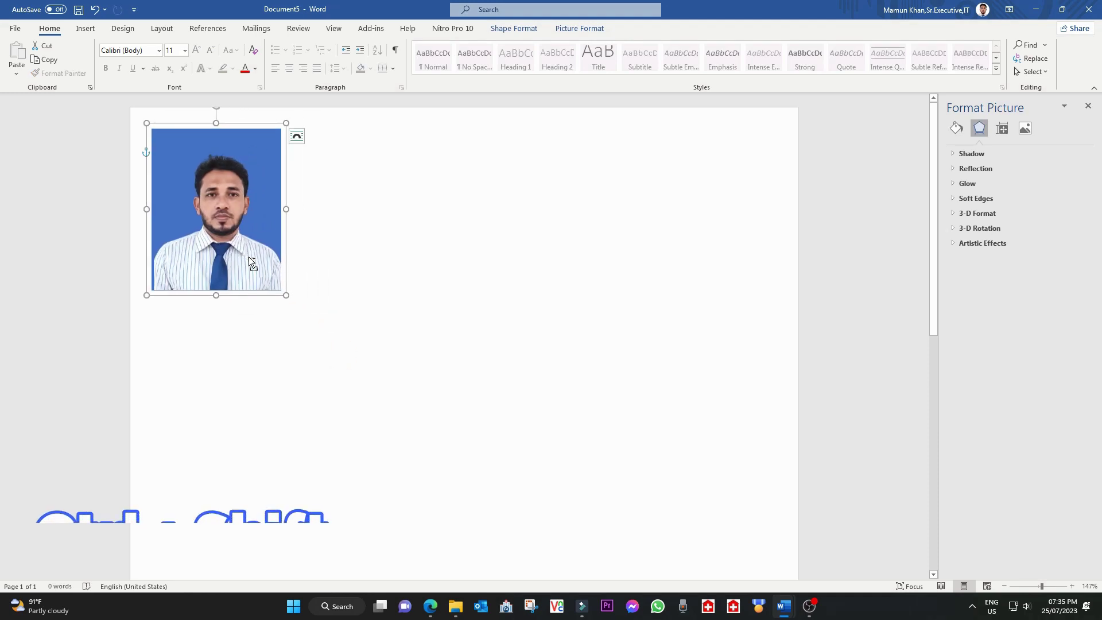
Step: Duplicate the grouped passport photo horizontally to form a row of four evenly spaced copies across the page
left_click_drag(249, 256, 664, 242)
left_click(663, 242, "ctrl+shift")
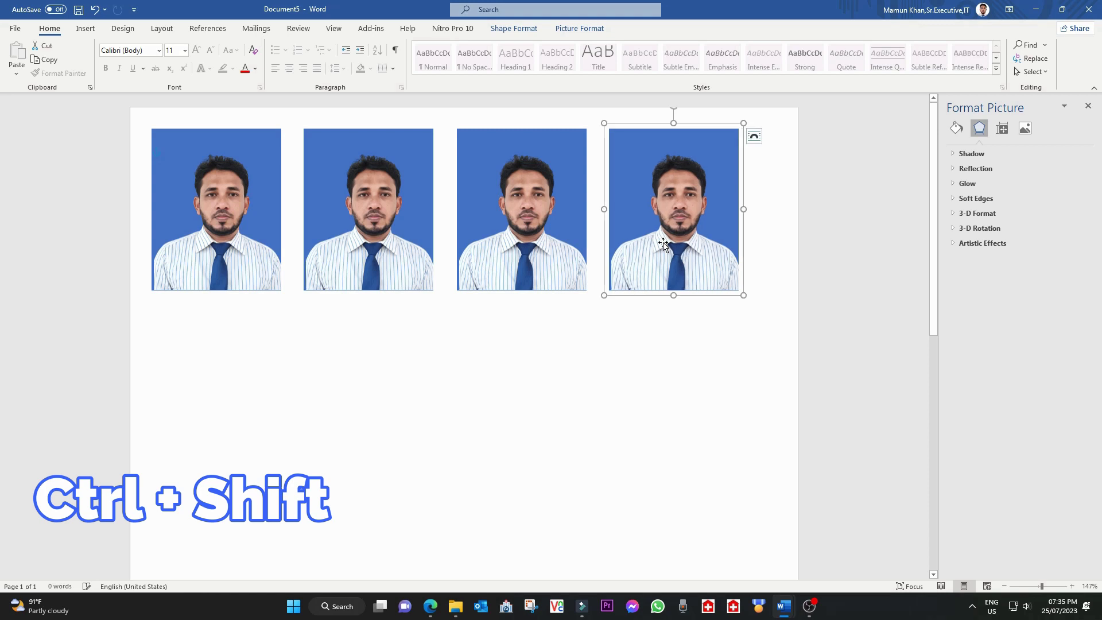
Step: Select the four photos in the row and duplicate them straight down as a second row
left_click(517, 243, "ctrl+shift")
left_click(380, 237, "ctrl+shift")
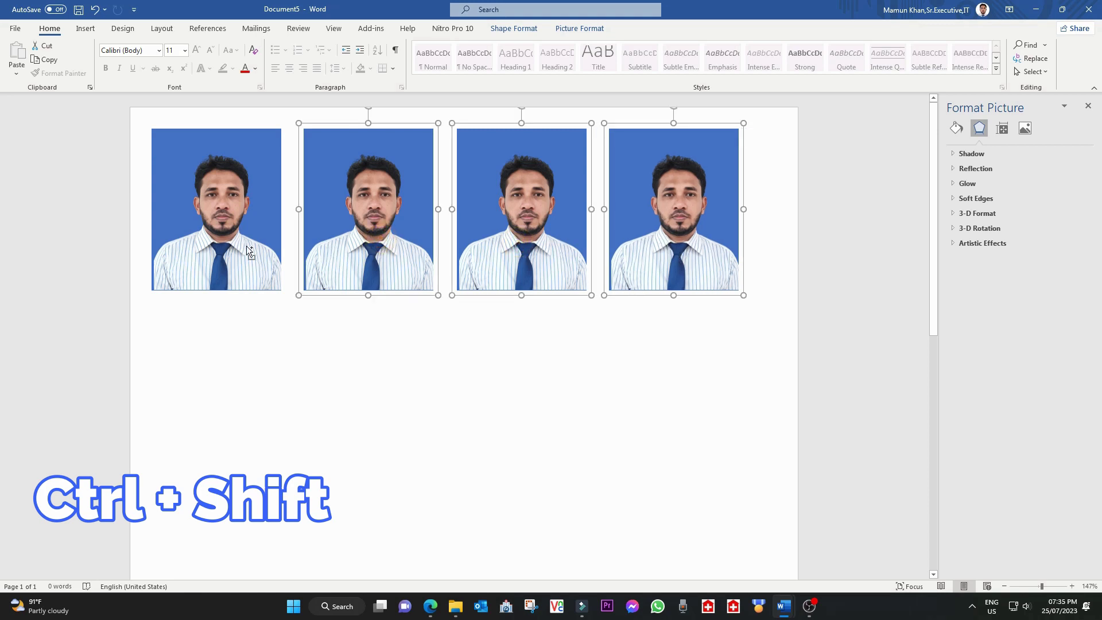
left_click(246, 246, "ctrl+shift")
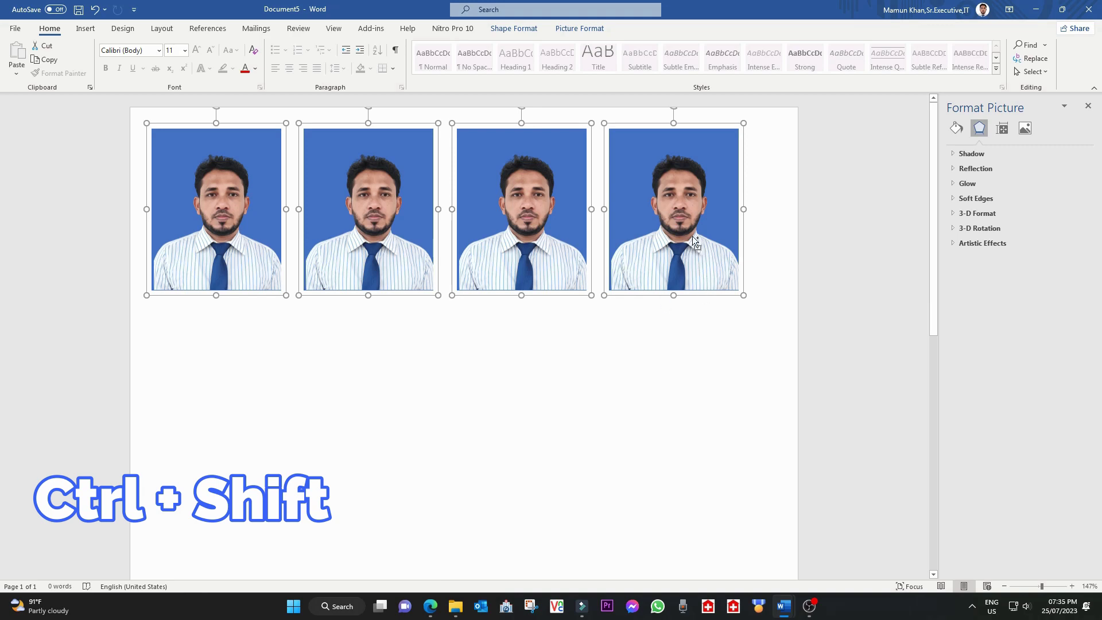
left_click_drag(695, 238, 707, 405, "ctrl+shift")
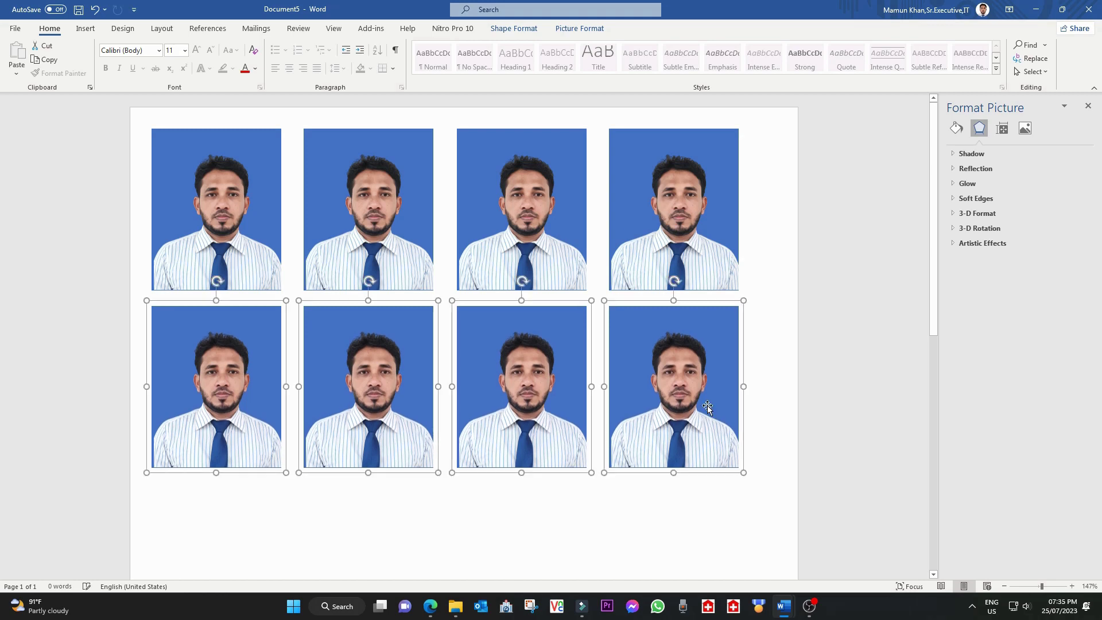
Step: Select all eight photos and duplicate them straight down to add a third and fourth row
left_click(251, 228, "ctrl")
left_click(354, 235, "ctrl")
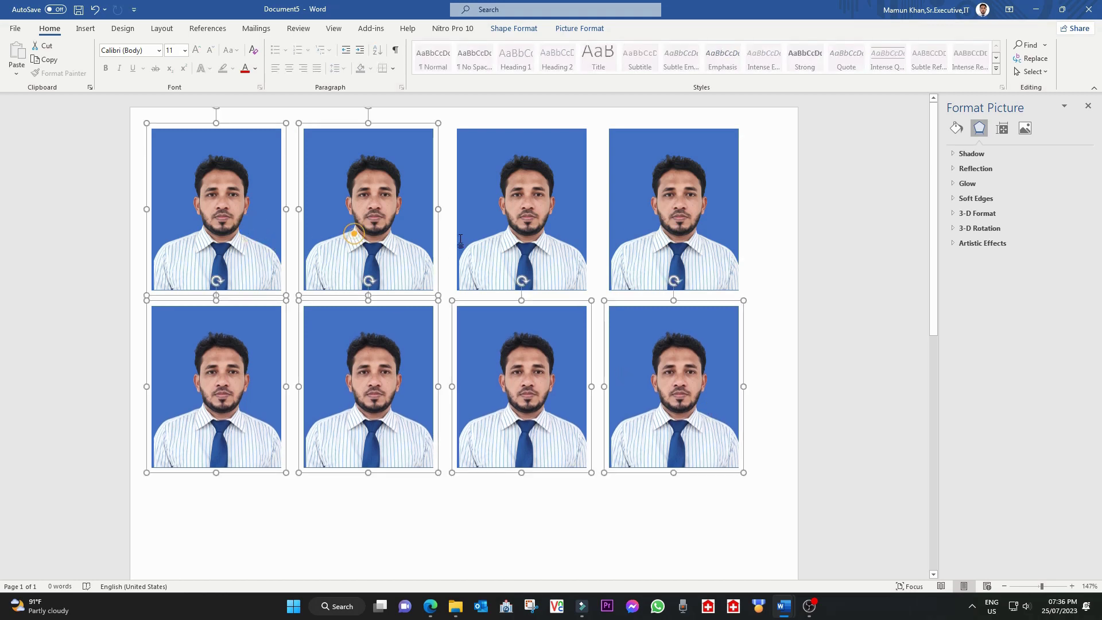
left_click(490, 231, "ctrl")
left_click(649, 219, "ctrl")
scroll(565, 303, "down", 7, "ctrl")
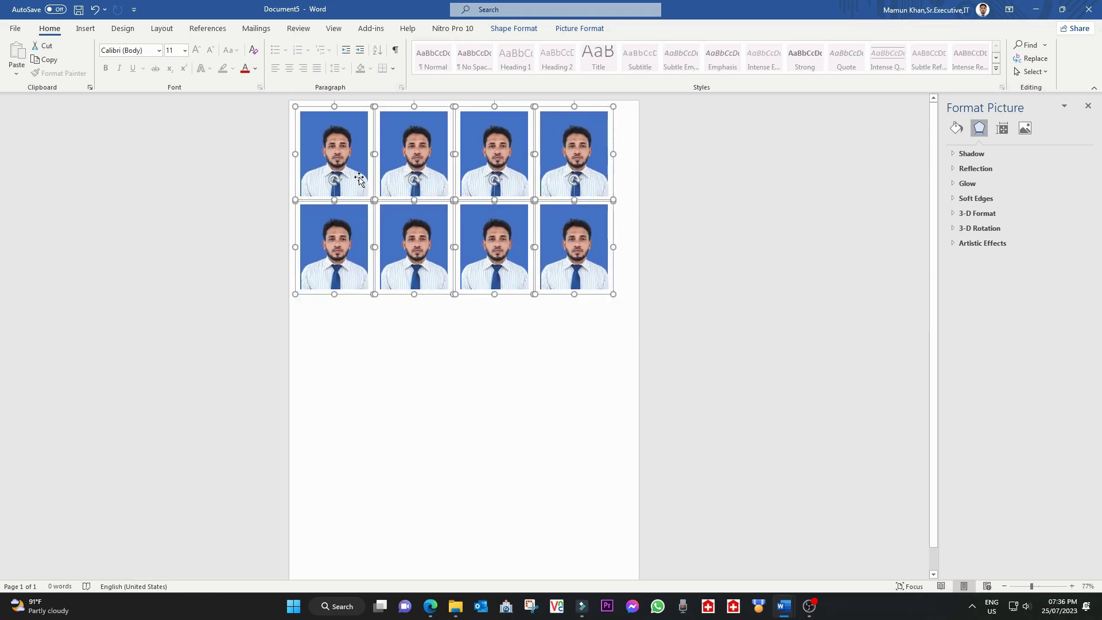
left_click_drag(357, 154, 358, 331, "ctrl")
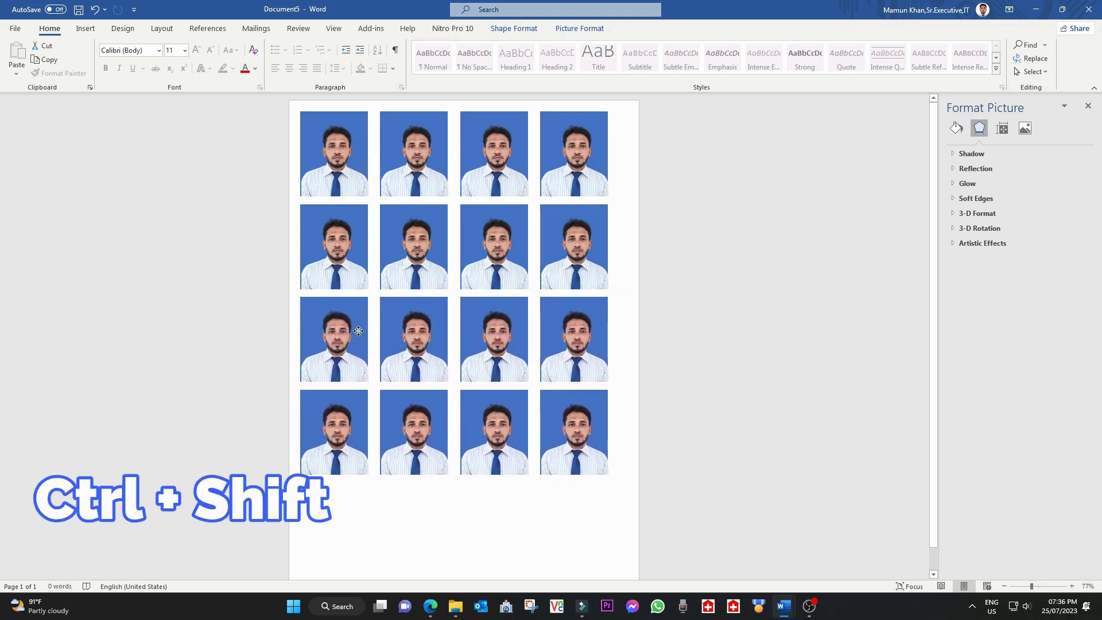
left_click_drag(359, 331, 357, 331)
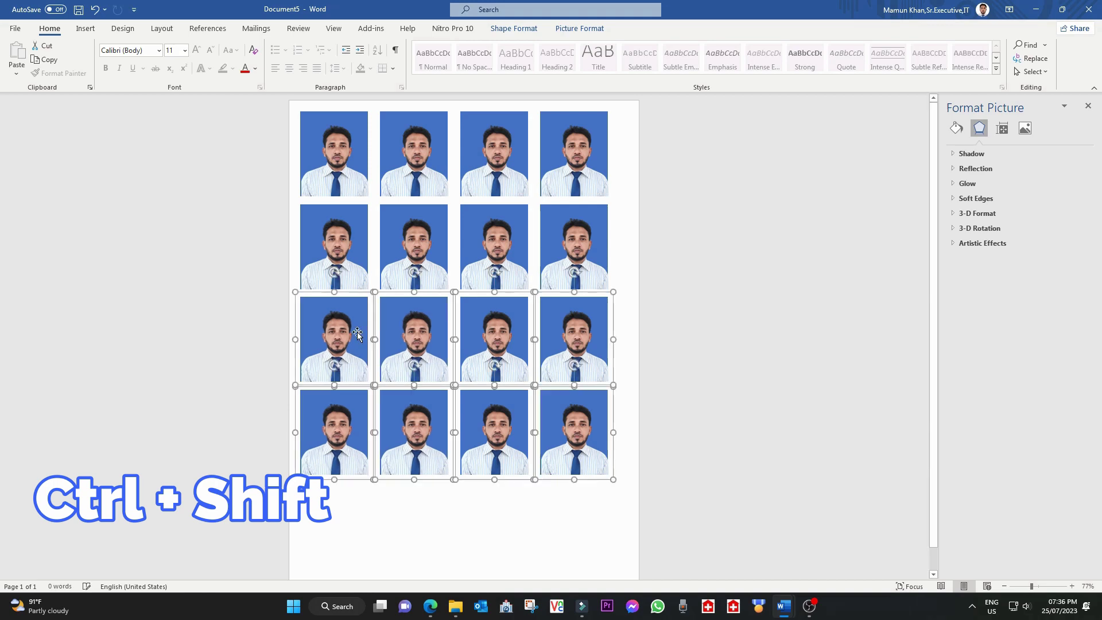
Step: Select the four photos of the fourth row and duplicate them straight down as a fifth row
left_click(488, 574)
left_click(344, 442)
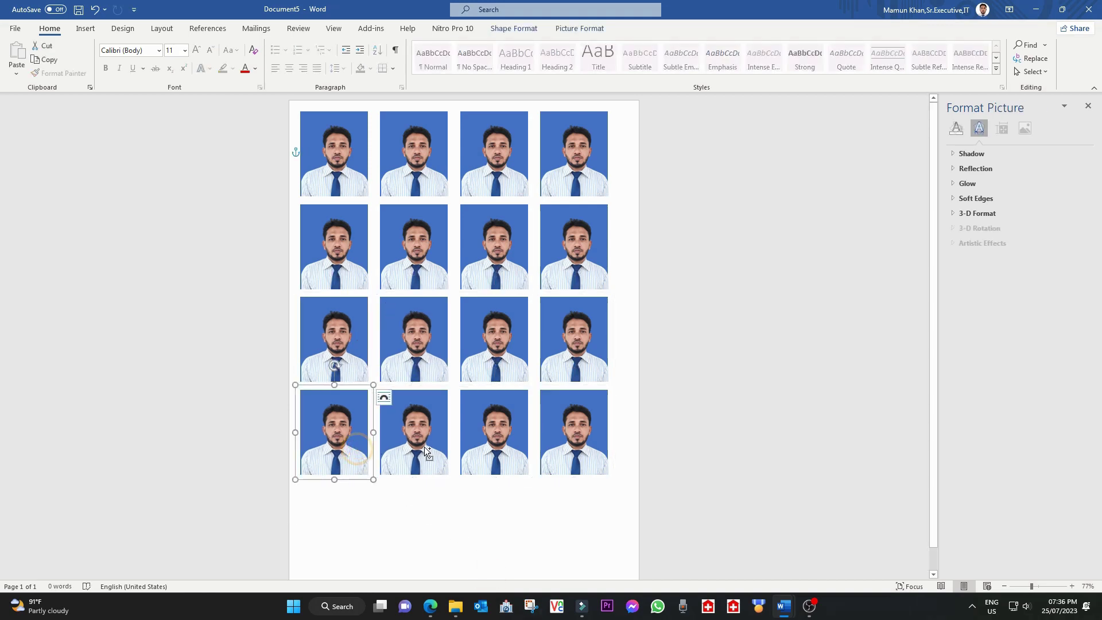
left_click(425, 446, "shift")
left_click(525, 450, "shift")
left_click(566, 449, "shift")
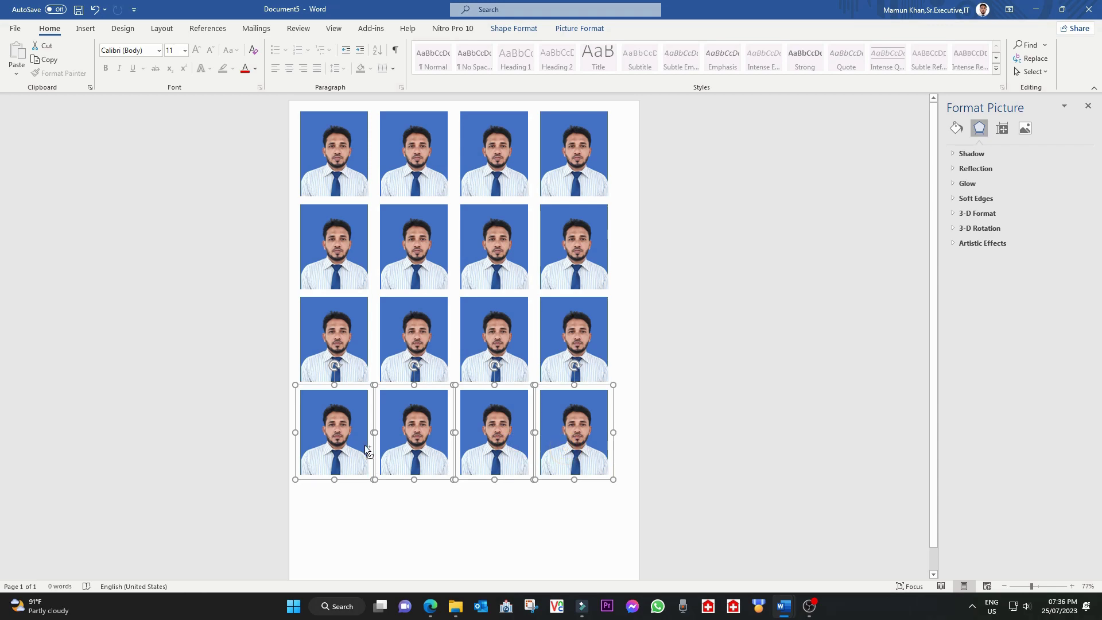
left_click_drag(364, 445, 365, 536)
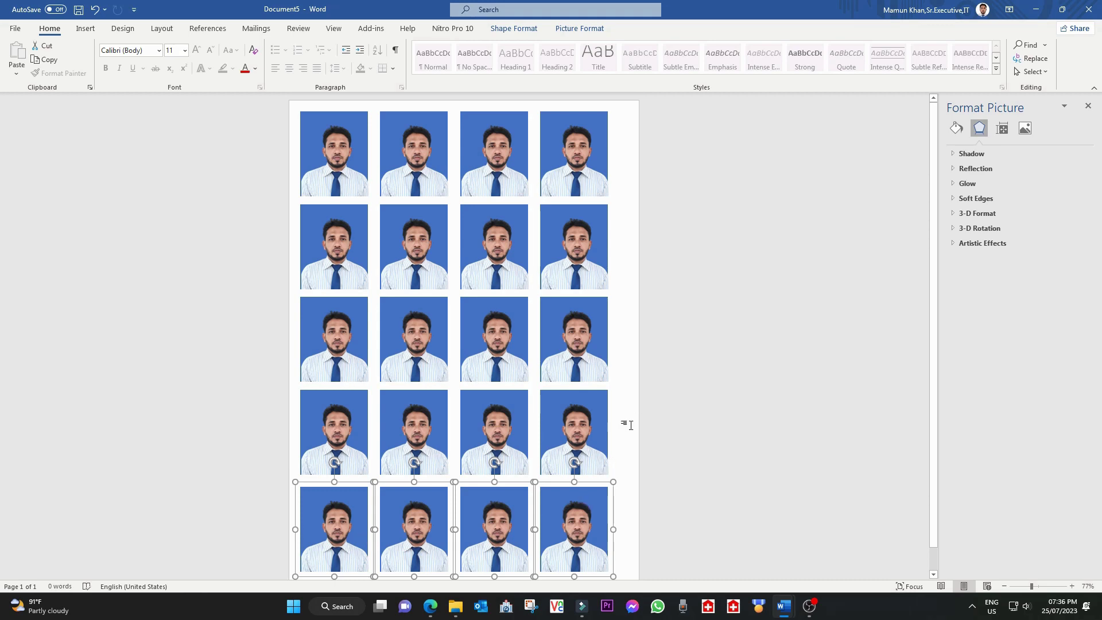
Step: Select the photos in all five rows and nudge them together so the grid sits centred across the page, then deselect them
left_click(600, 434, "shift")
left_click(493, 428, "shift")
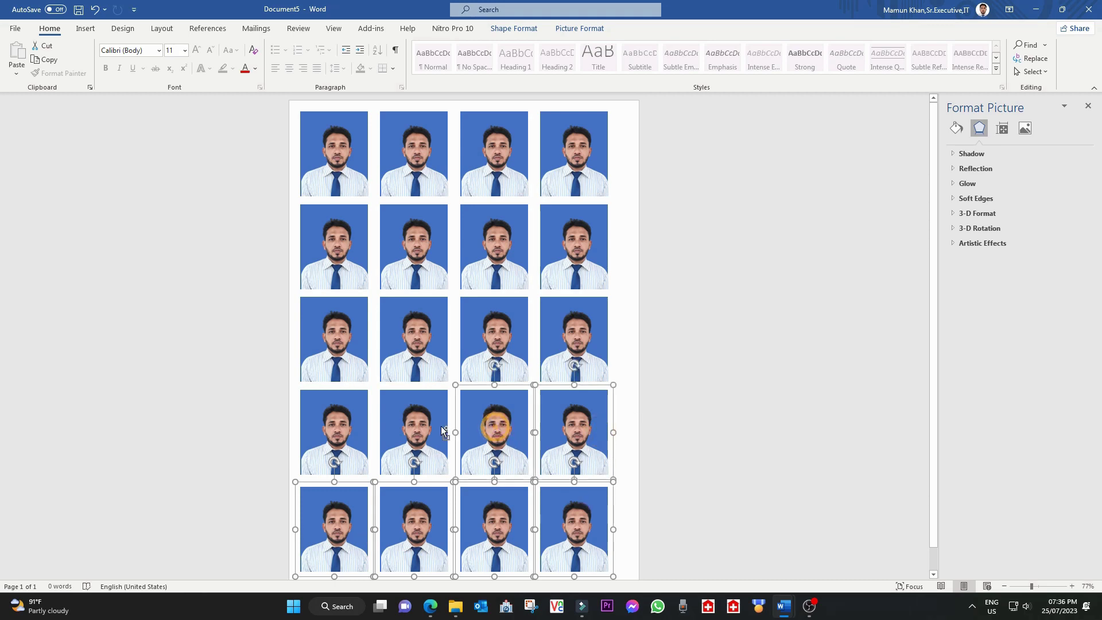
left_click(441, 426, "shift")
left_click(353, 402, "shift")
left_click(343, 351, "shift")
left_click(413, 344, "shift")
left_click(493, 345, "shift")
left_click(574, 344, "shift")
left_click(574, 252, "shift")
left_click(493, 253, "shift")
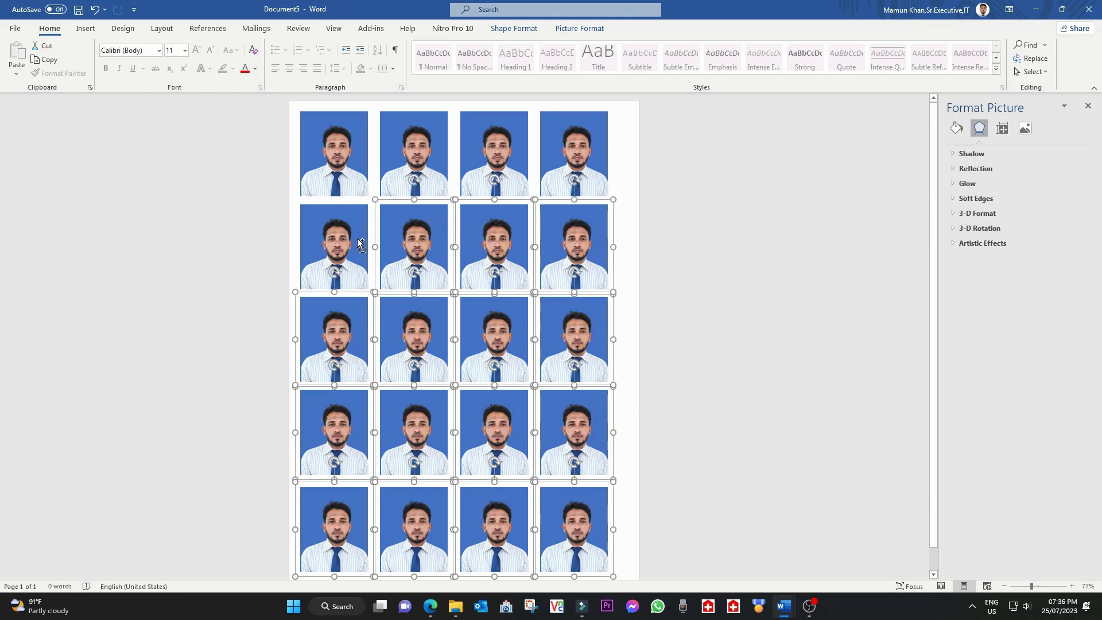
left_click(344, 252, "shift")
left_click(344, 161, "shift")
left_click(413, 159, "shift")
left_click(493, 160, "shift")
left_click(573, 160, "shift")
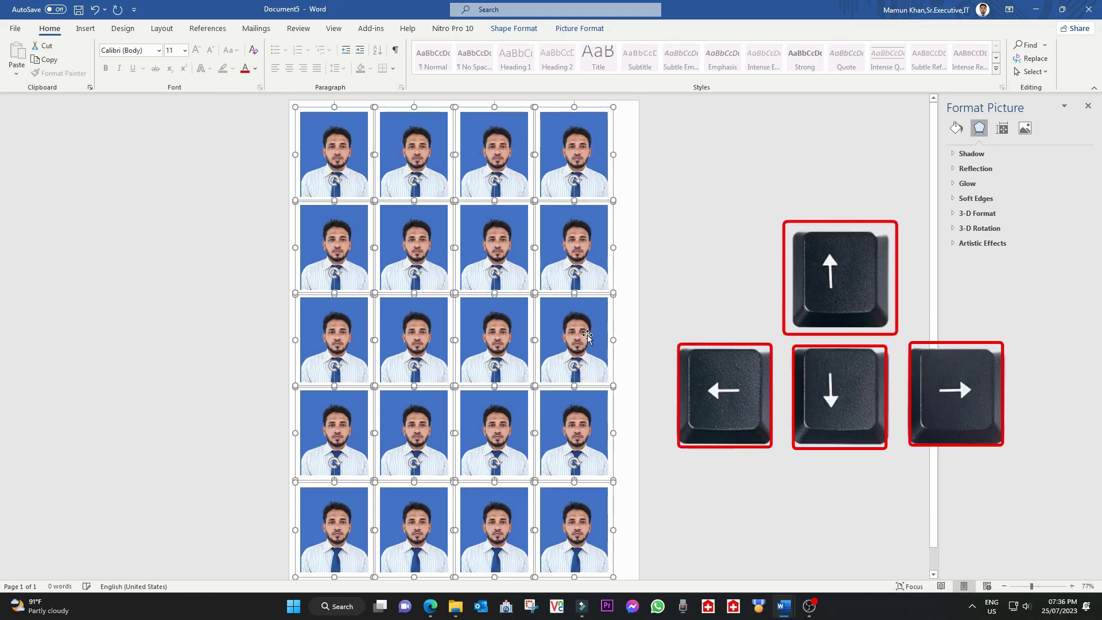
key("Down")
key("Right")
key("Right")
key("Right")
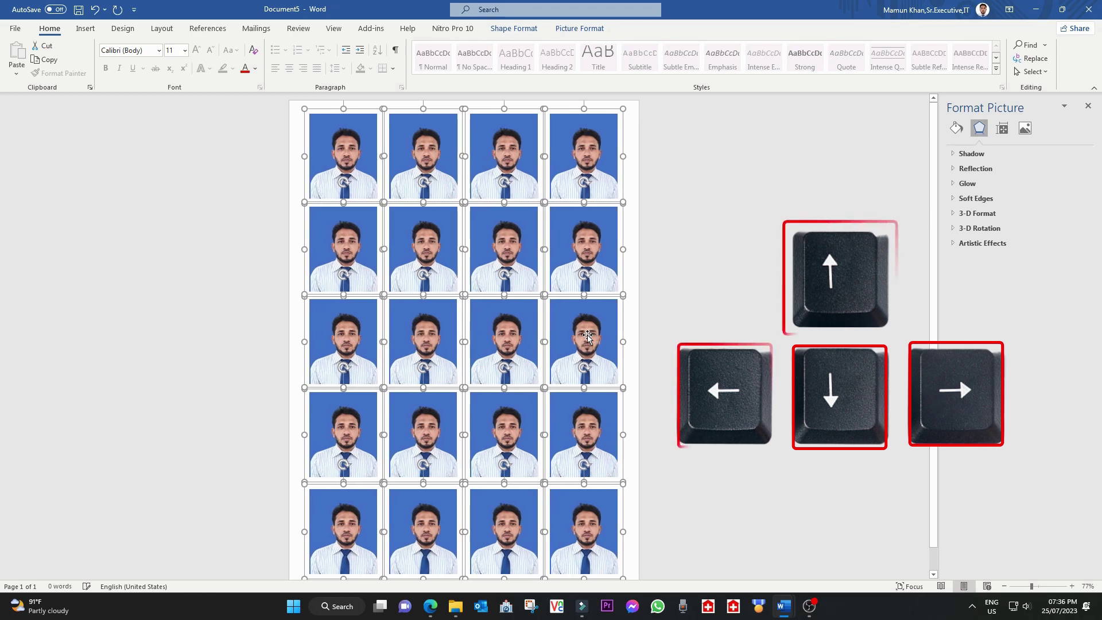
key("Up")
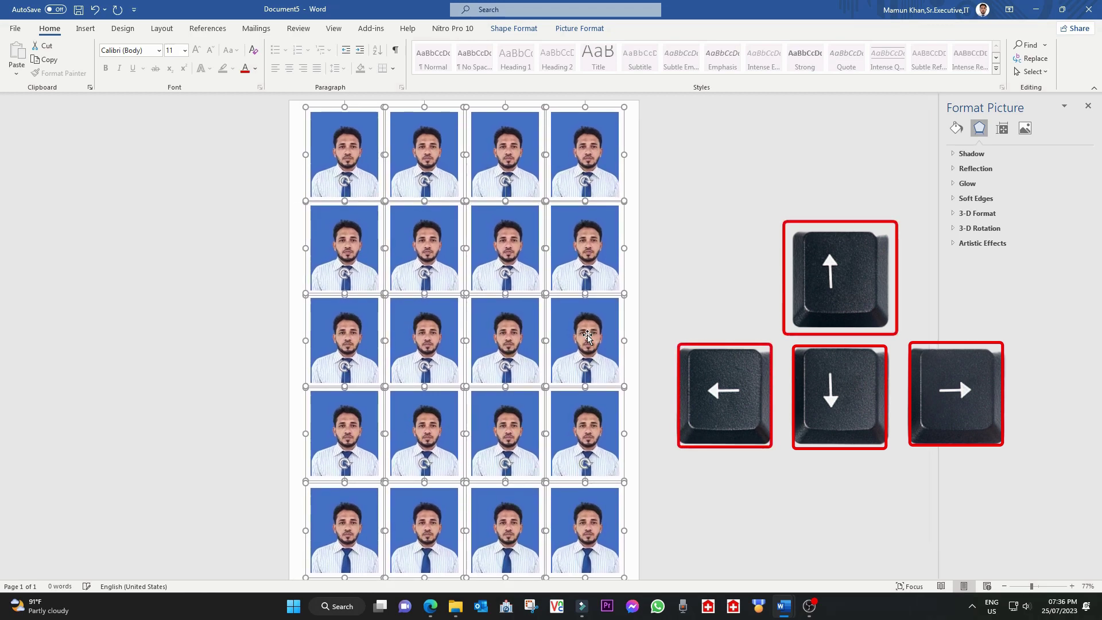
left_click(448, 309)
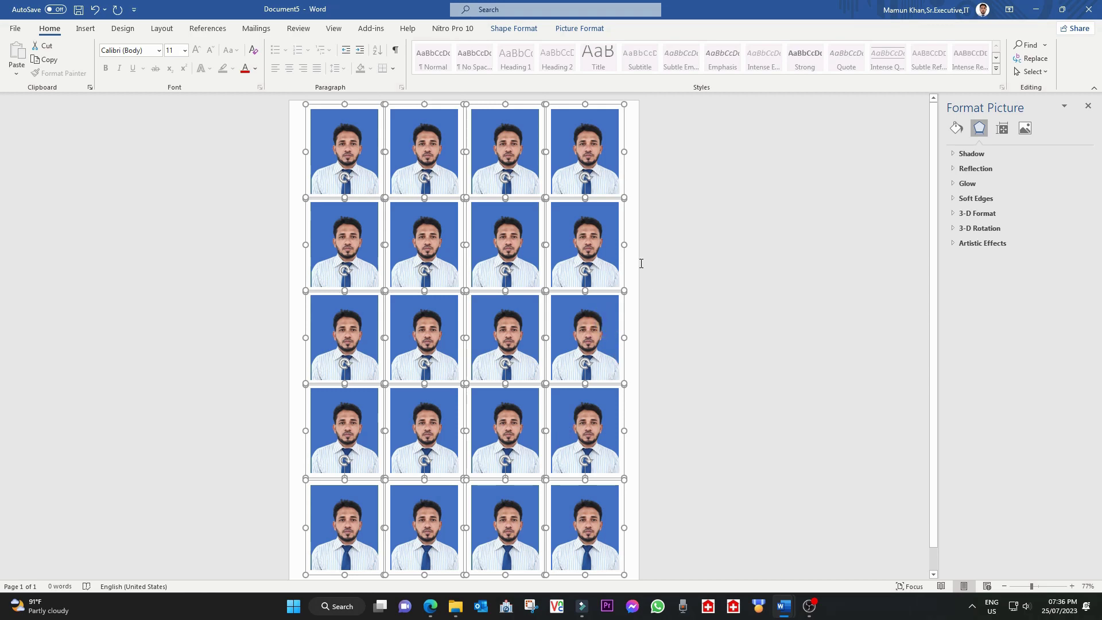
left_click(634, 259)
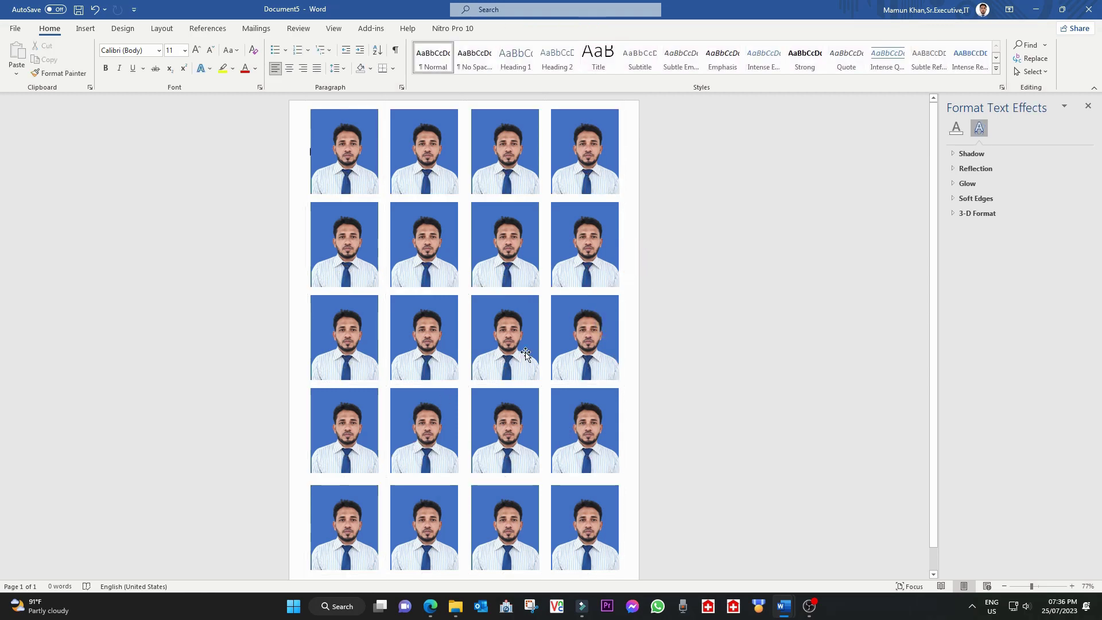
scroll(487, 363, "down", 2)
scroll(491, 414, "up", 10)
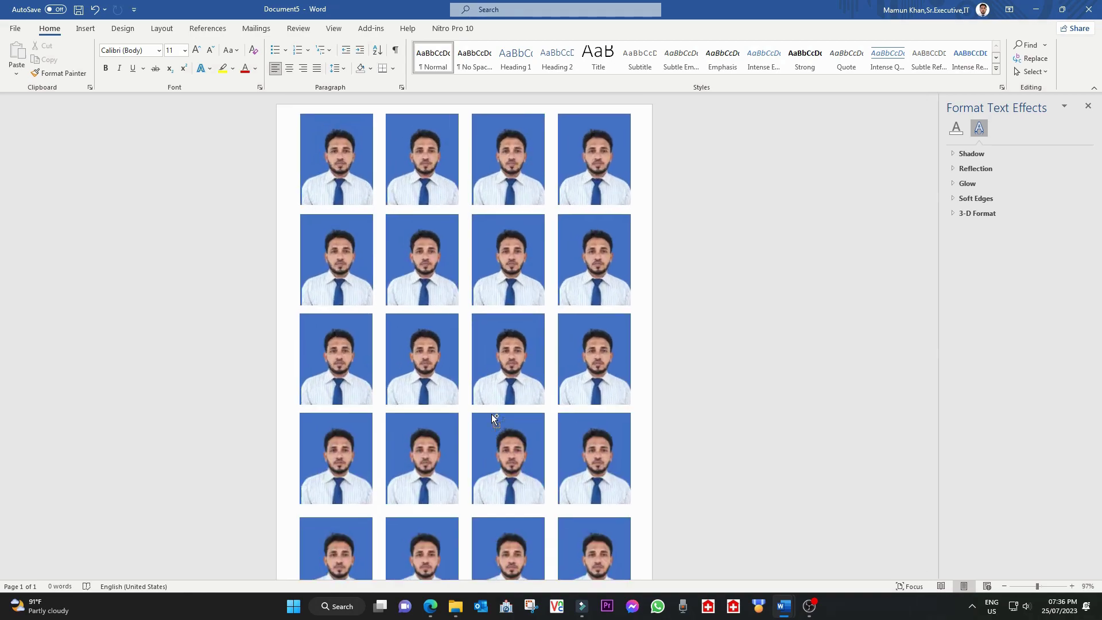
scroll(500, 391, "down", 3)
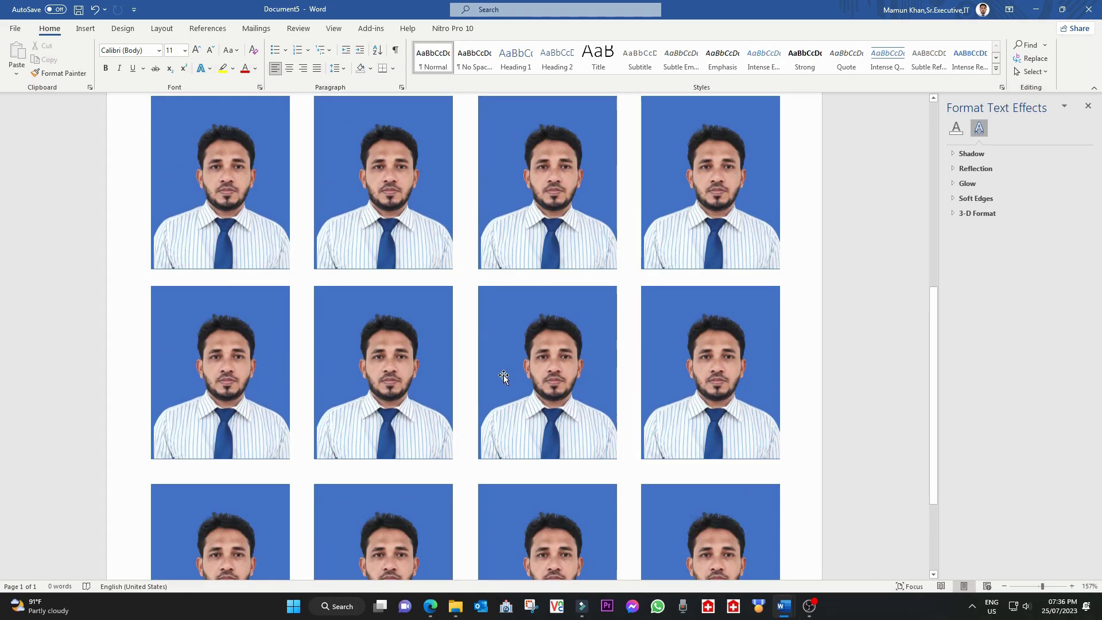
scroll(503, 374, "up", 5)
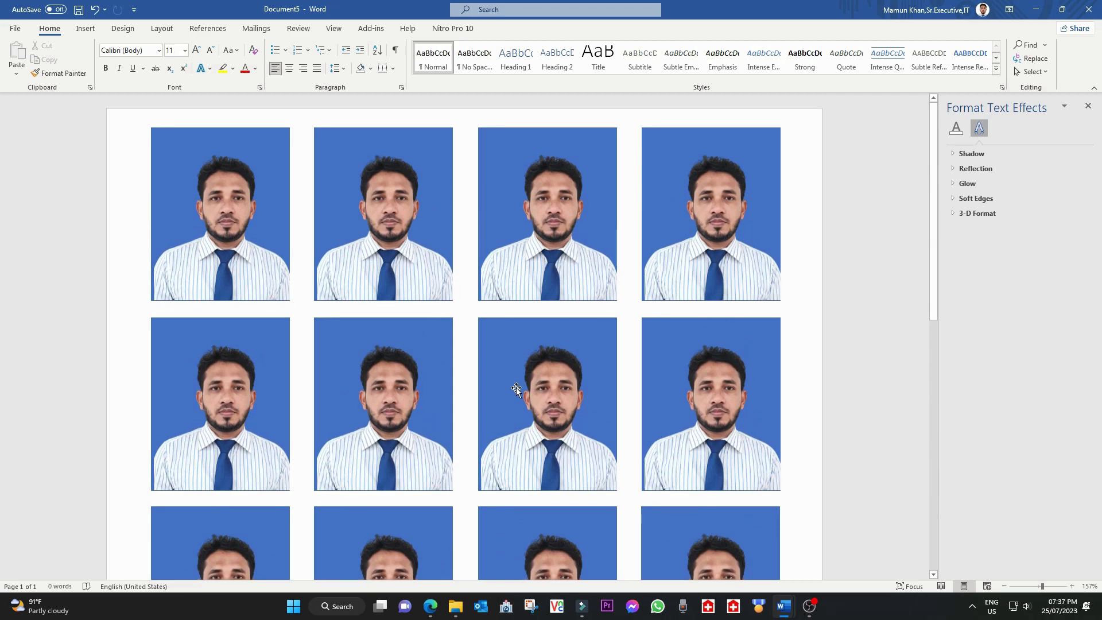
Step: Open the document's print settings and bring up the properties of the EPSON L805 Series printer
left_click(16, 28)
key("ctrl+p")
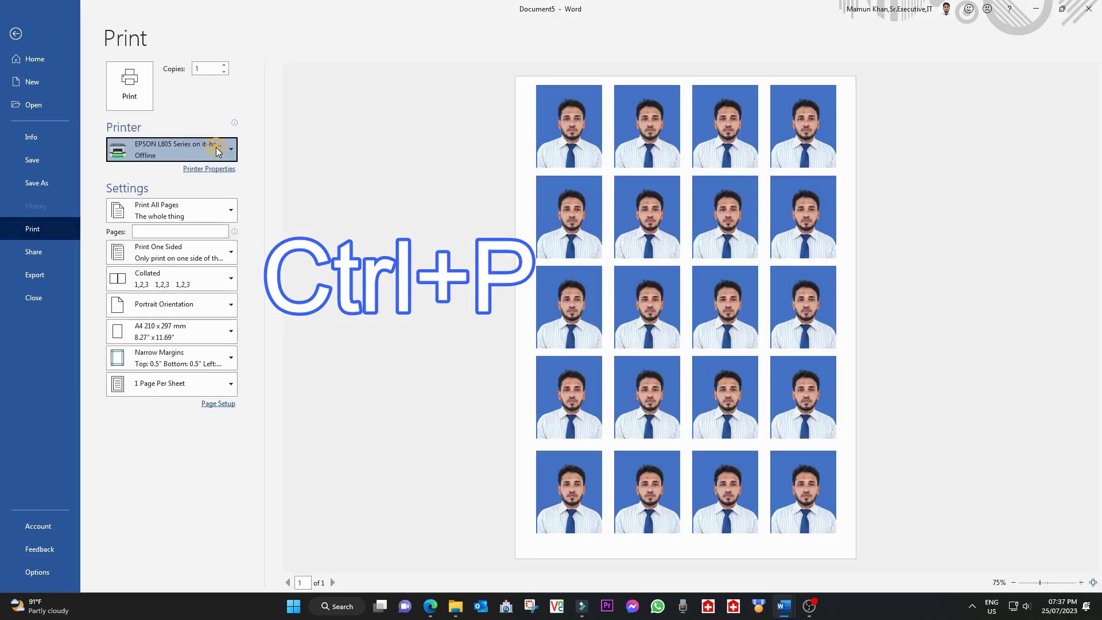
left_click(216, 146)
left_click(213, 165)
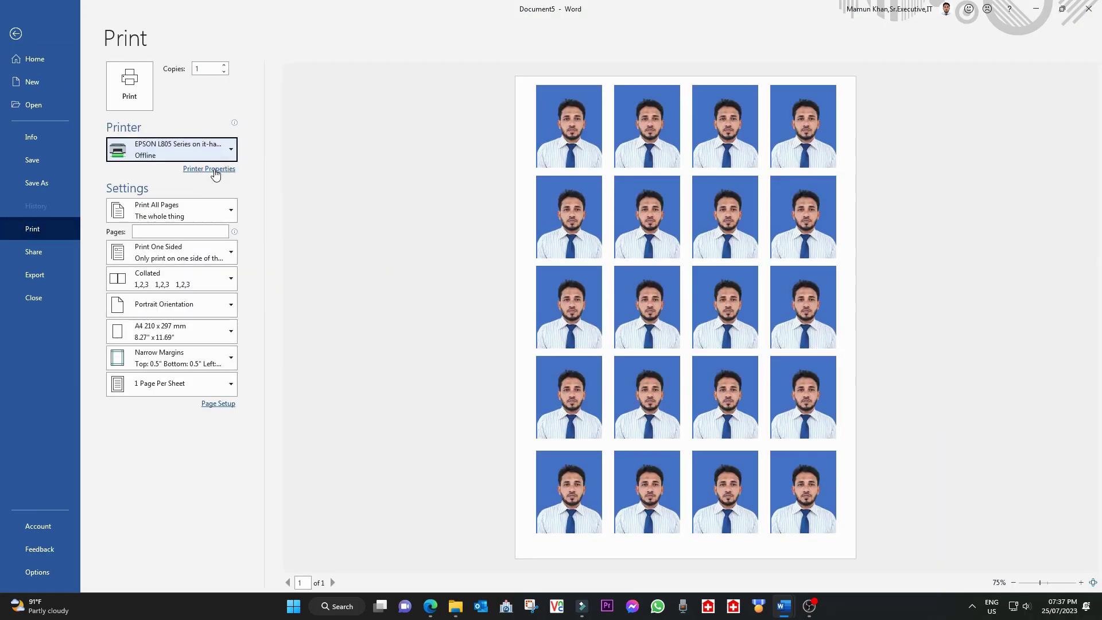
left_click(213, 170)
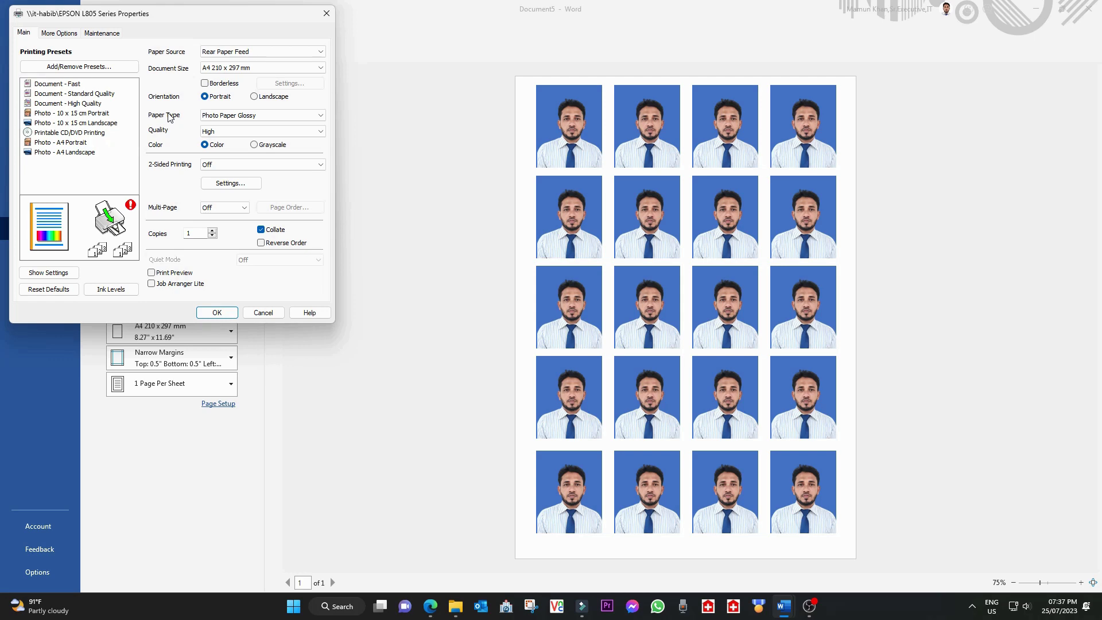
Step: Choose Photo Paper Glossy as the paper type and High quality for the printer, and apply the properties
left_click(237, 117)
key("Escape")
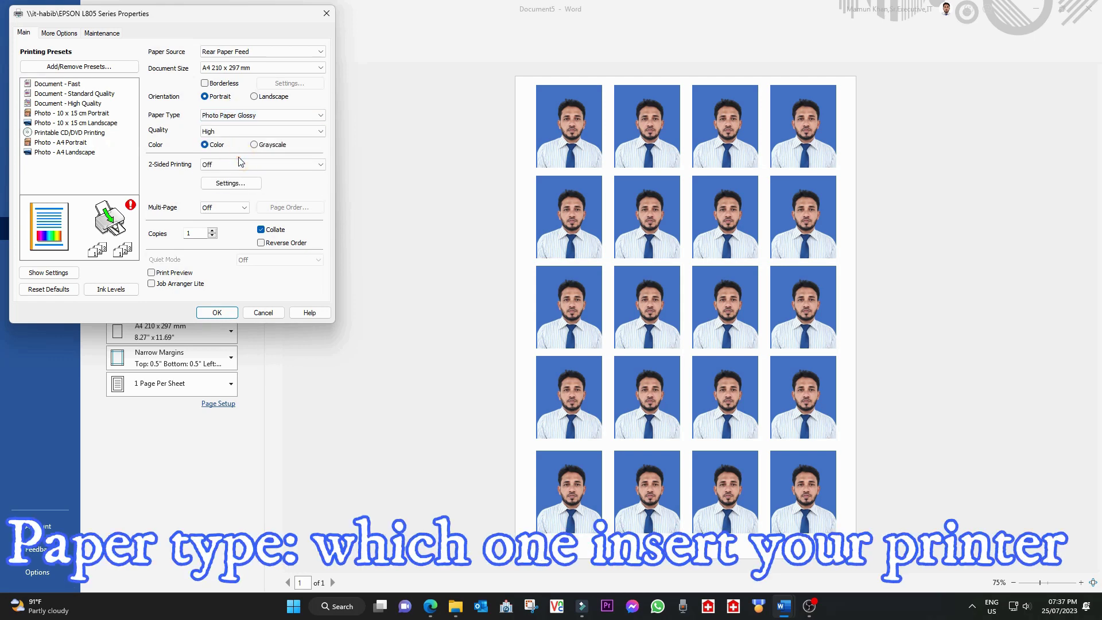
left_click(236, 131)
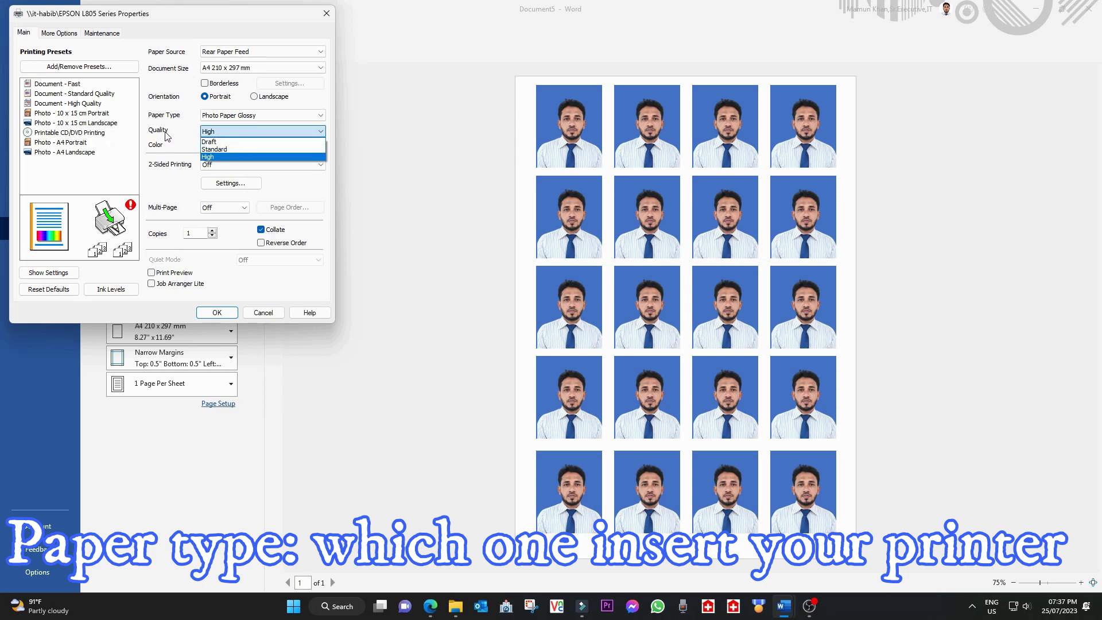
left_click(227, 157)
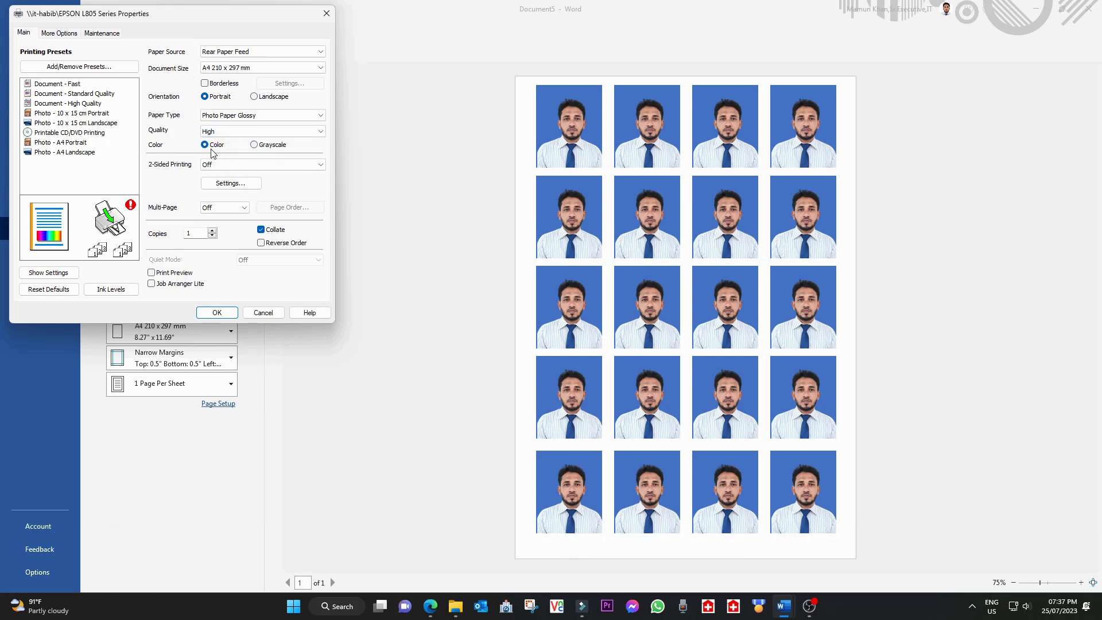
left_click(216, 312)
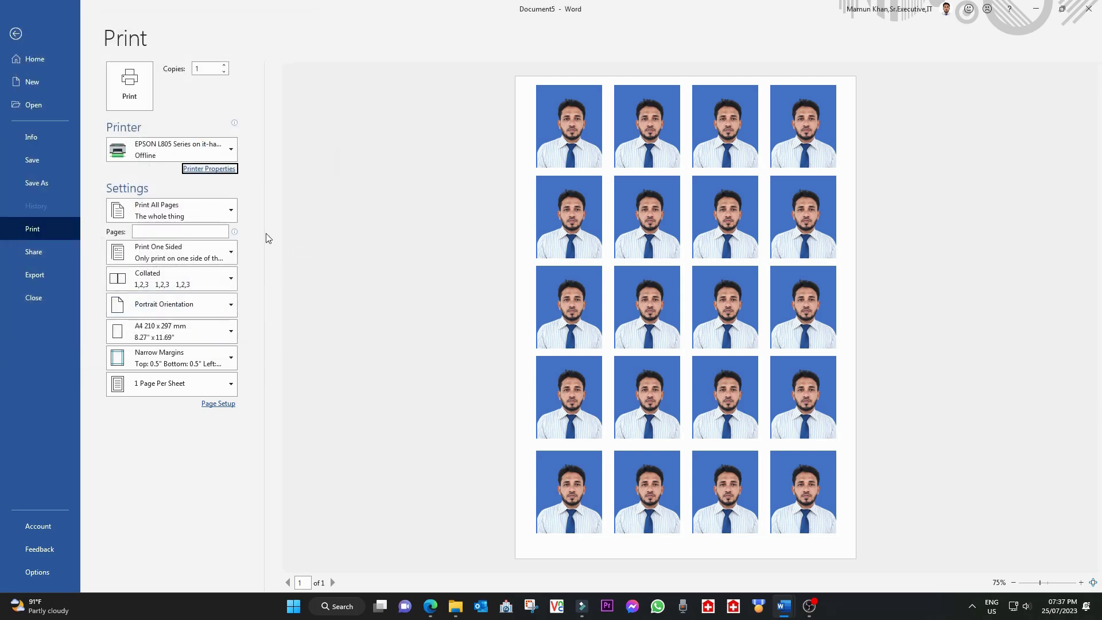
Step: Print one copy of the passport photo page and return to the document
left_click(130, 86)
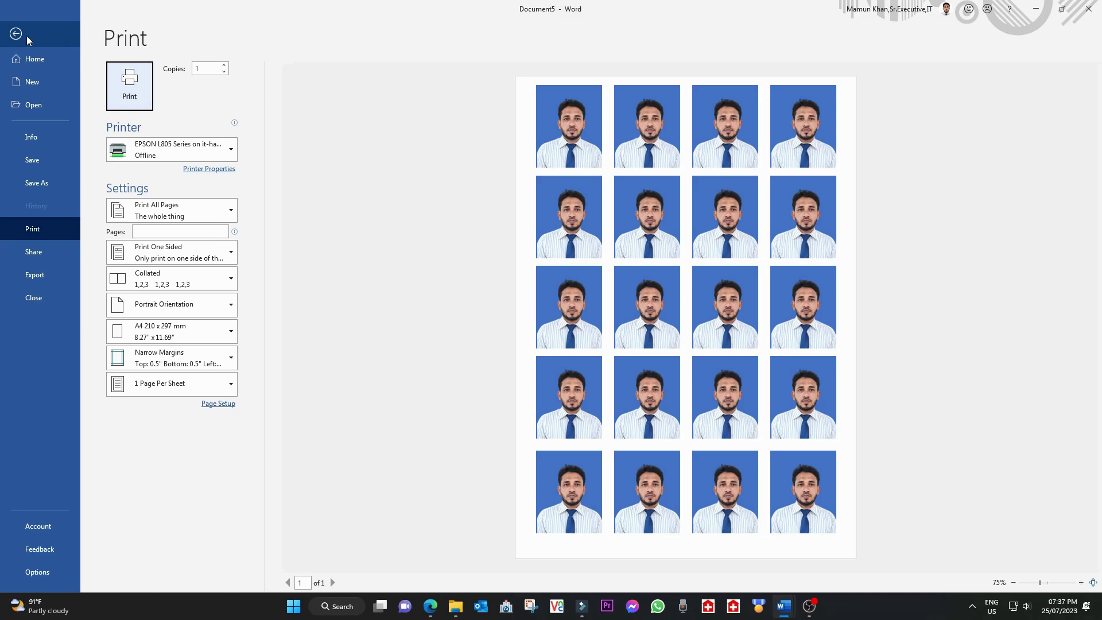
left_click(27, 35)
scroll(528, 293, "down", 2)
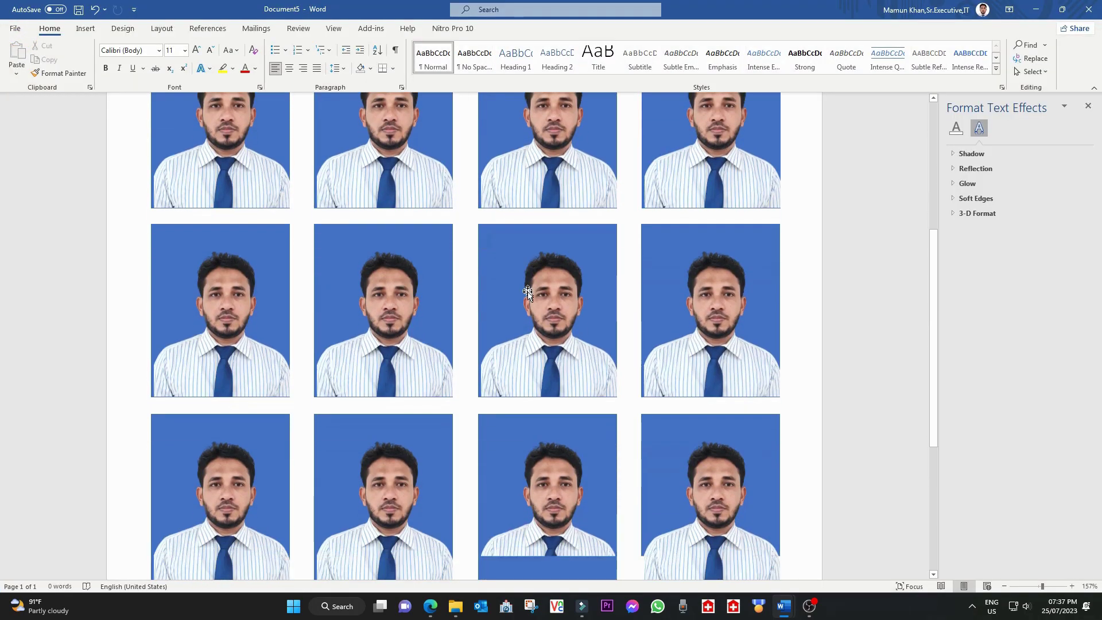
scroll(542, 302, "up", 6)
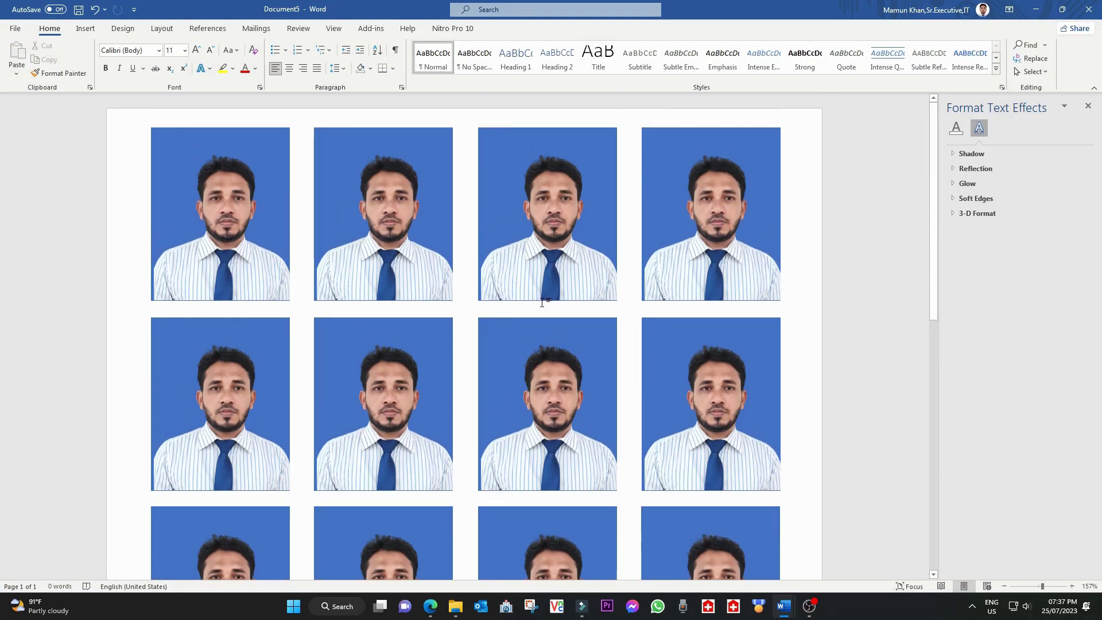